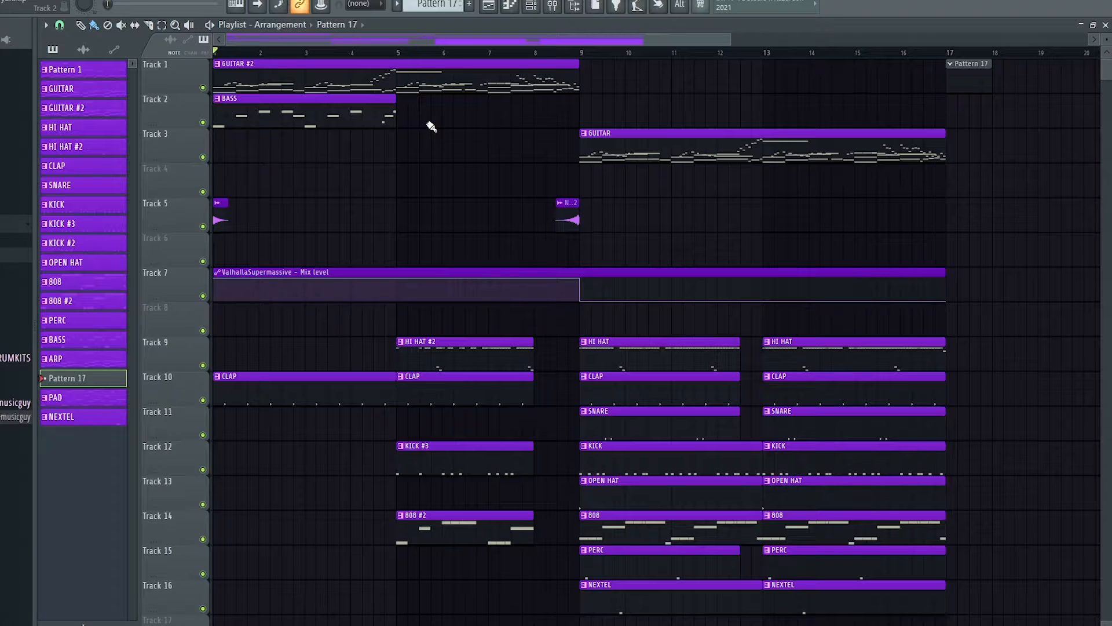
Open the GUITAR #2 pattern's notes and inspect the Omnisphere patch behind it, including its layer A sound source.
double_click(344, 83)
scroll(394, 154, down, 4)
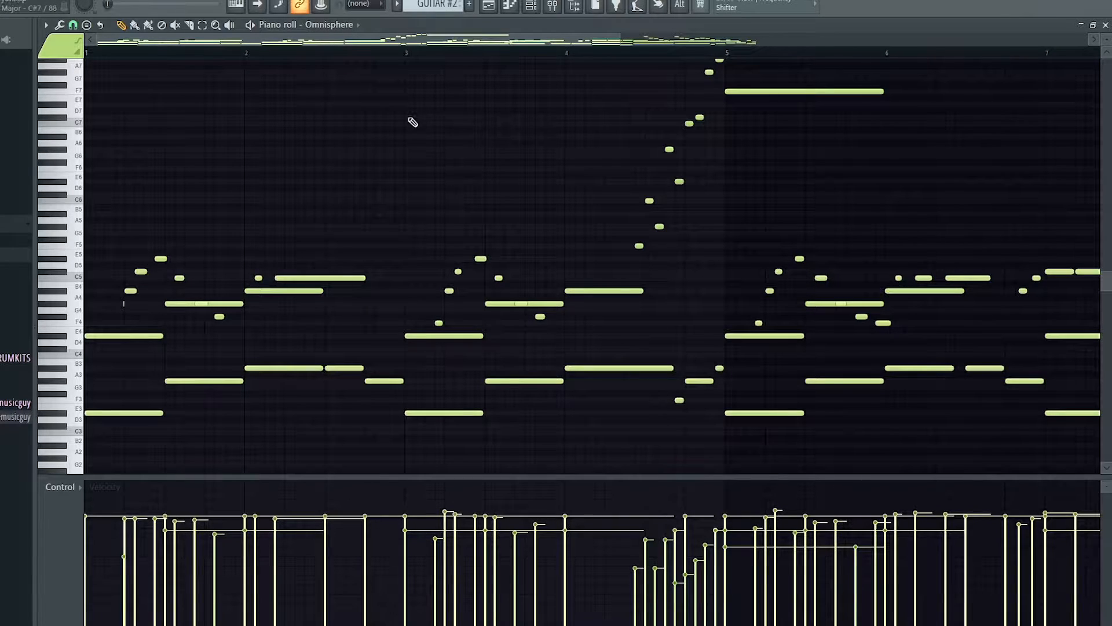
key(F6)
click(333, 181)
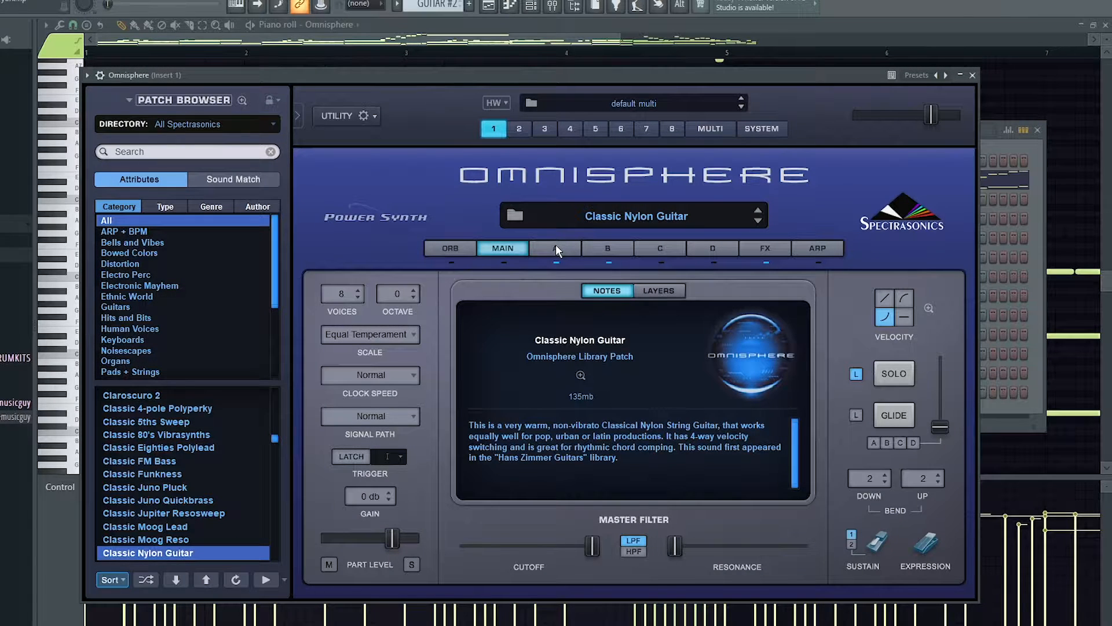
click(555, 247)
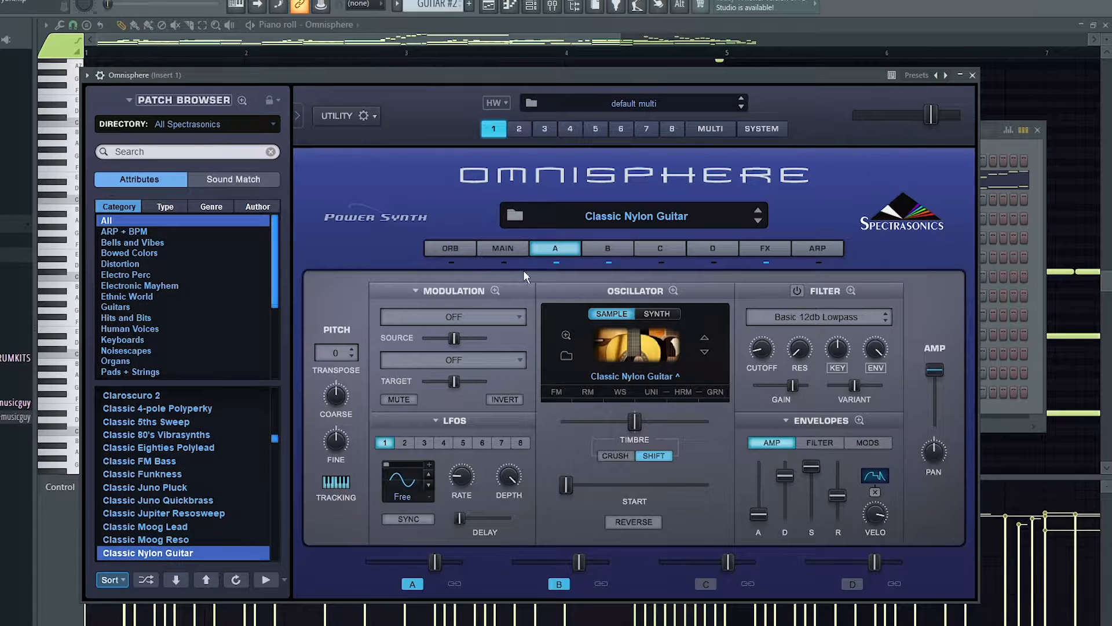
click(495, 253)
click(972, 75)
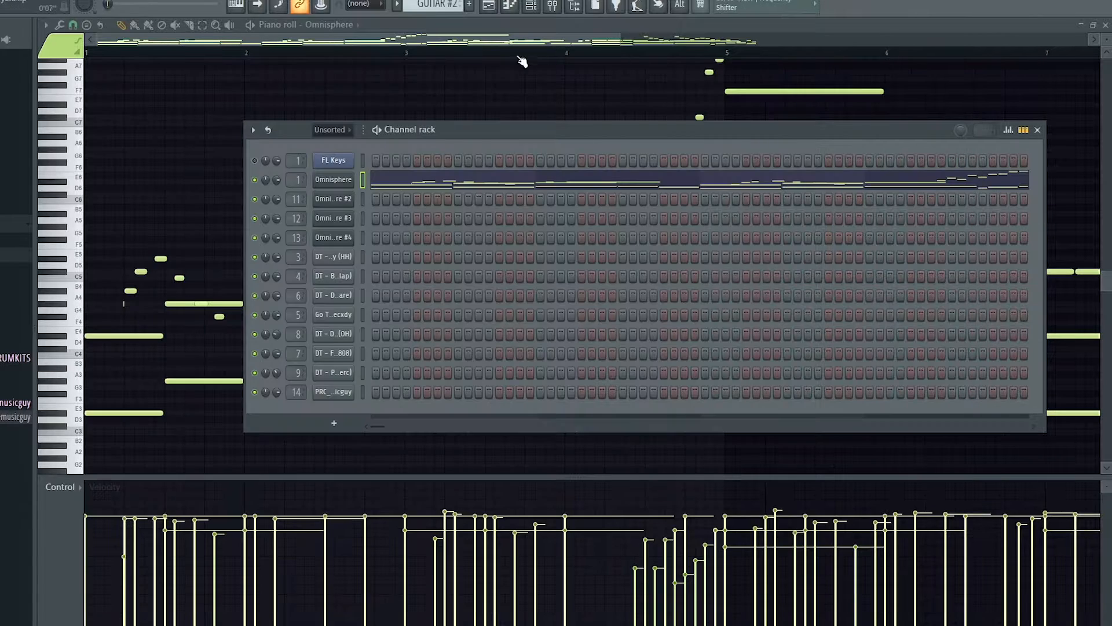
key(F6)
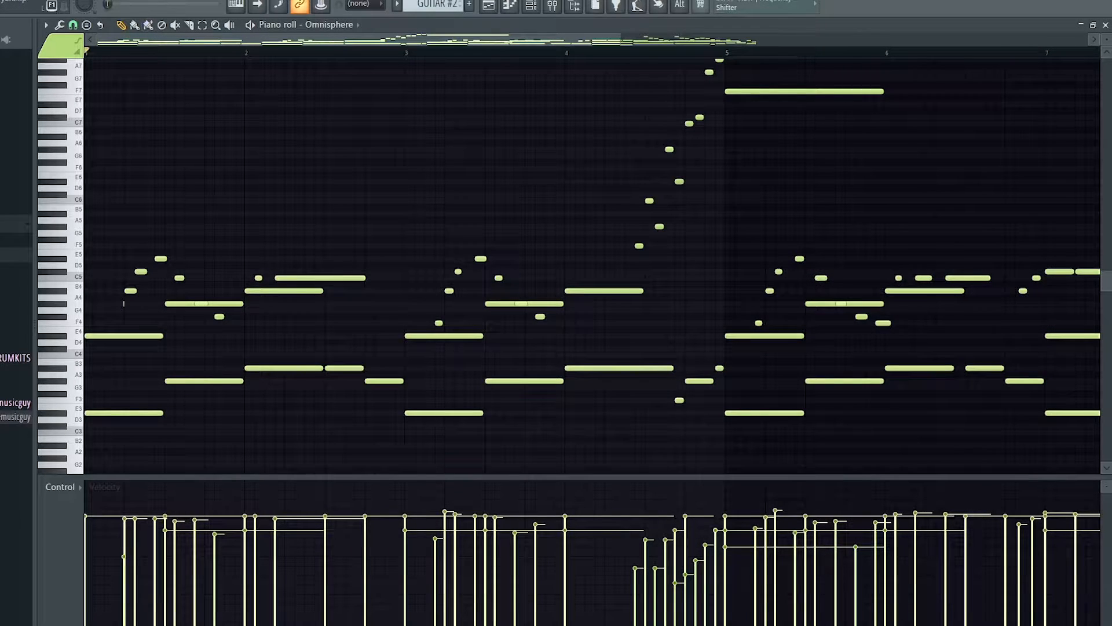
Examine each effect in the guitar's mixer chain on Insert 1, from Fruity Limiter to the last ValhallaSupermassive.
click(552, 6)
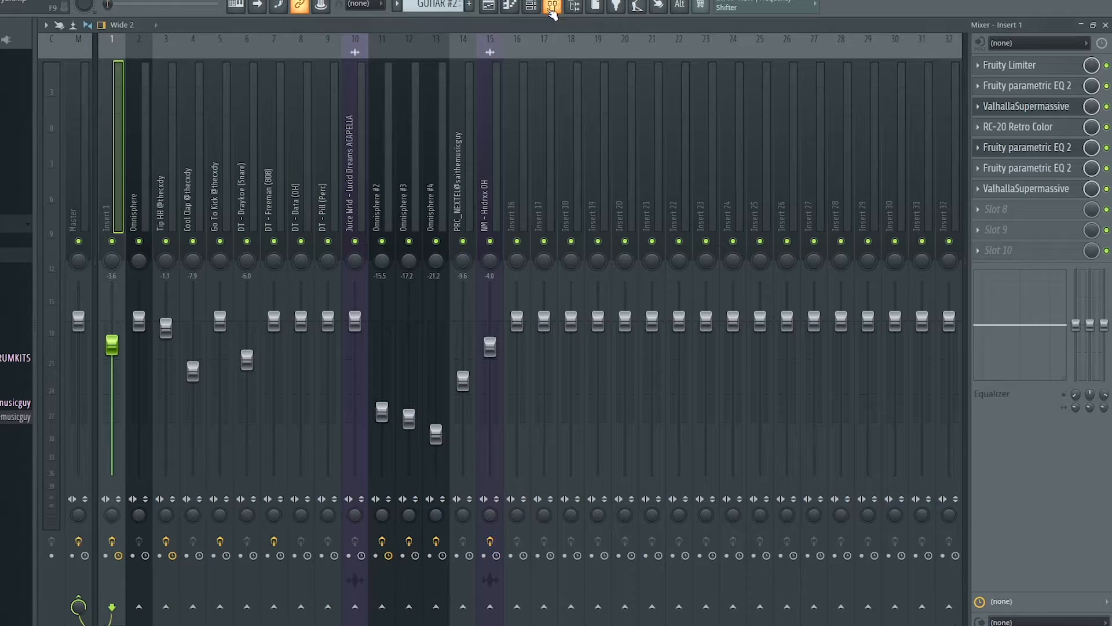
click(1036, 69)
click(1015, 90)
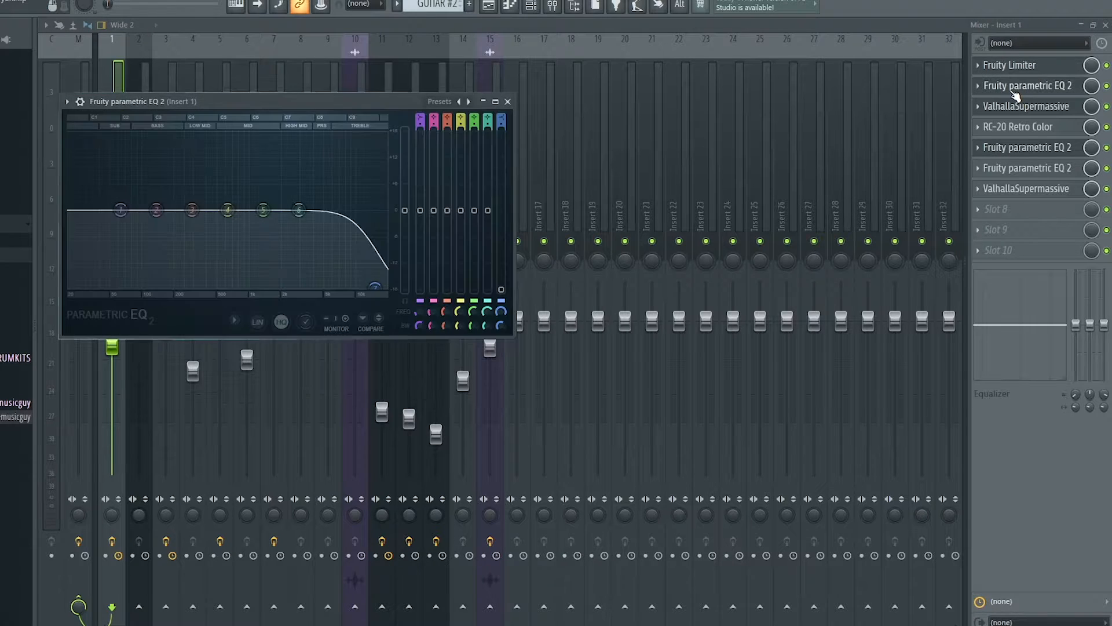
click(1019, 106)
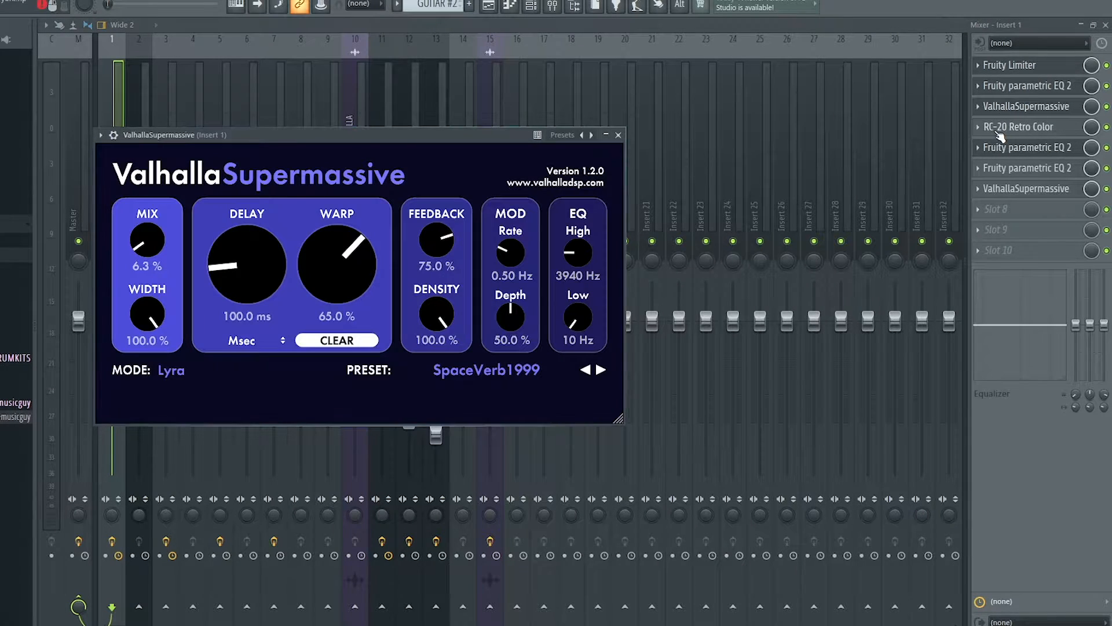
click(998, 130)
click(995, 152)
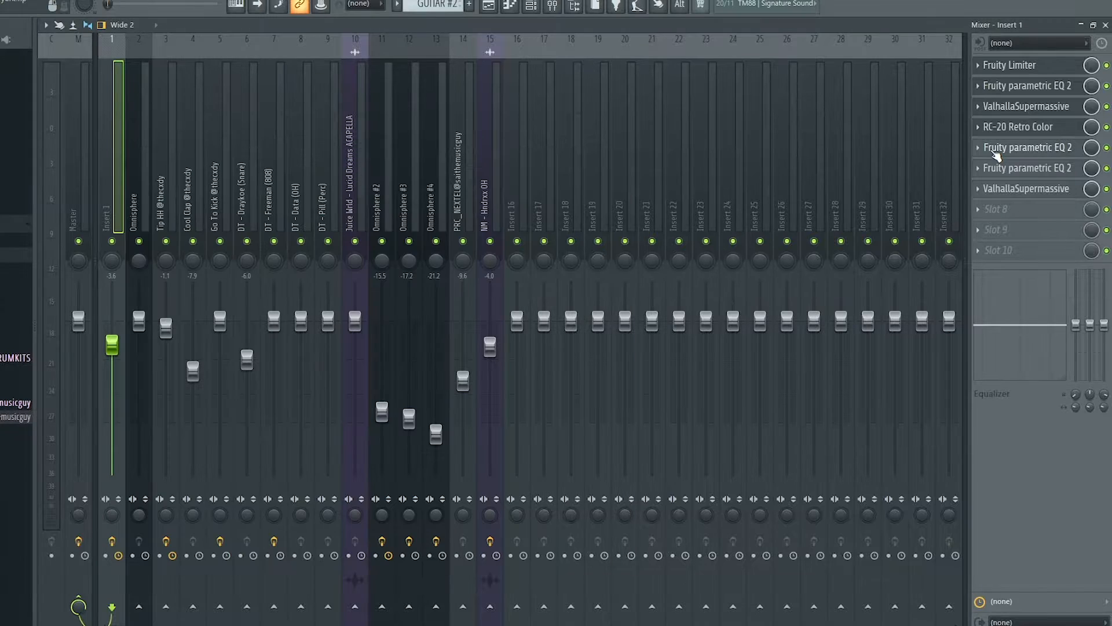
click(1023, 169)
click(1037, 192)
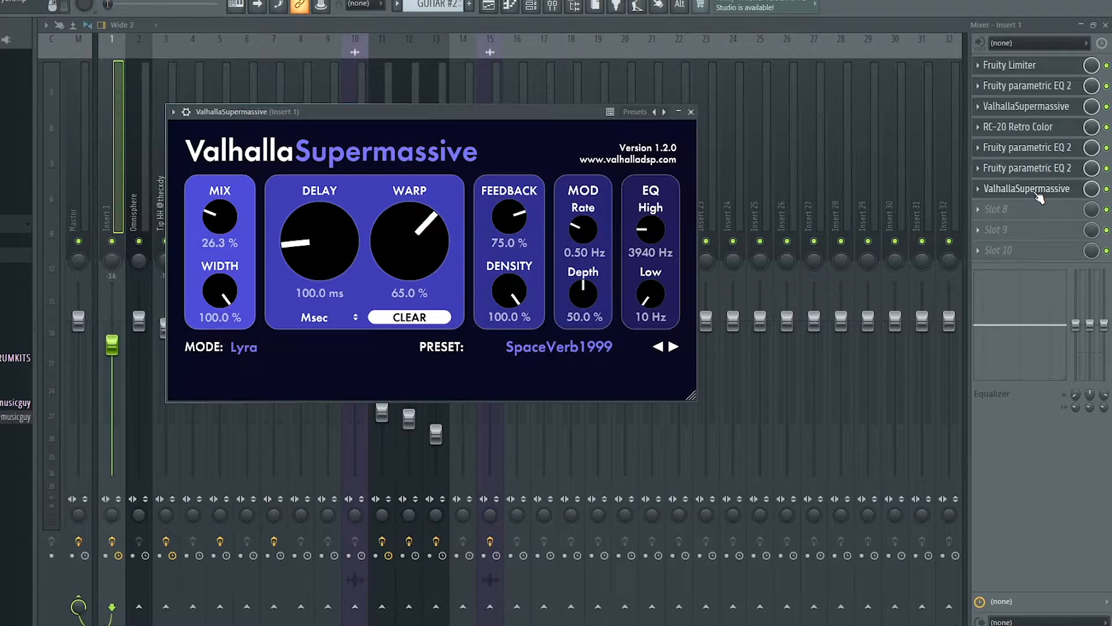
Return to the GUITAR #2 notes and play the melody from bar 1, following it to the end of bar 8.
click(487, 6)
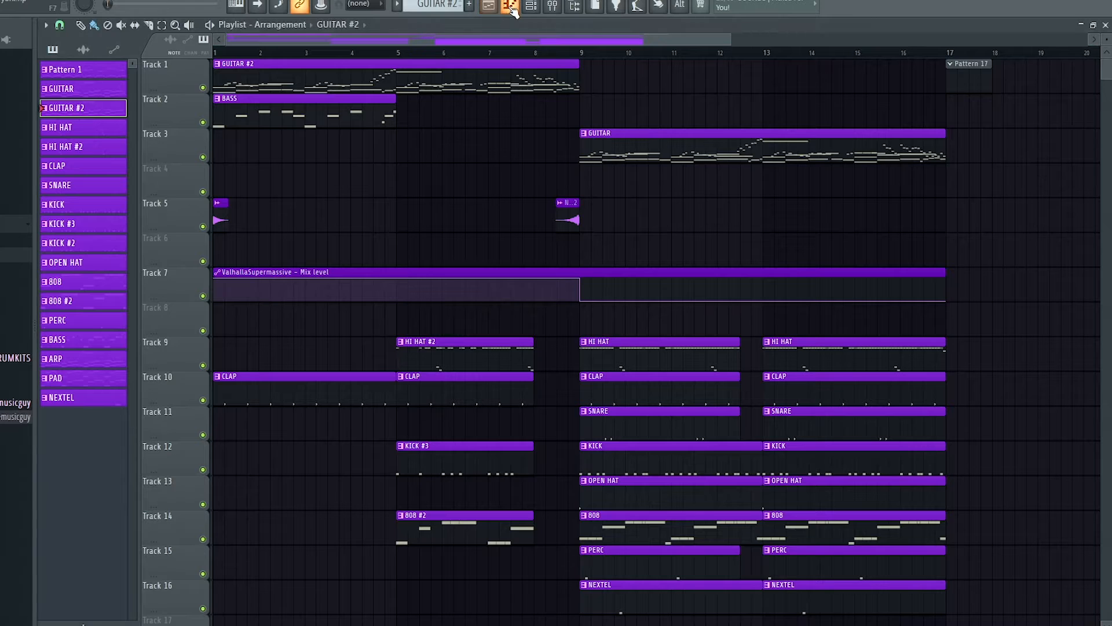
click(510, 6)
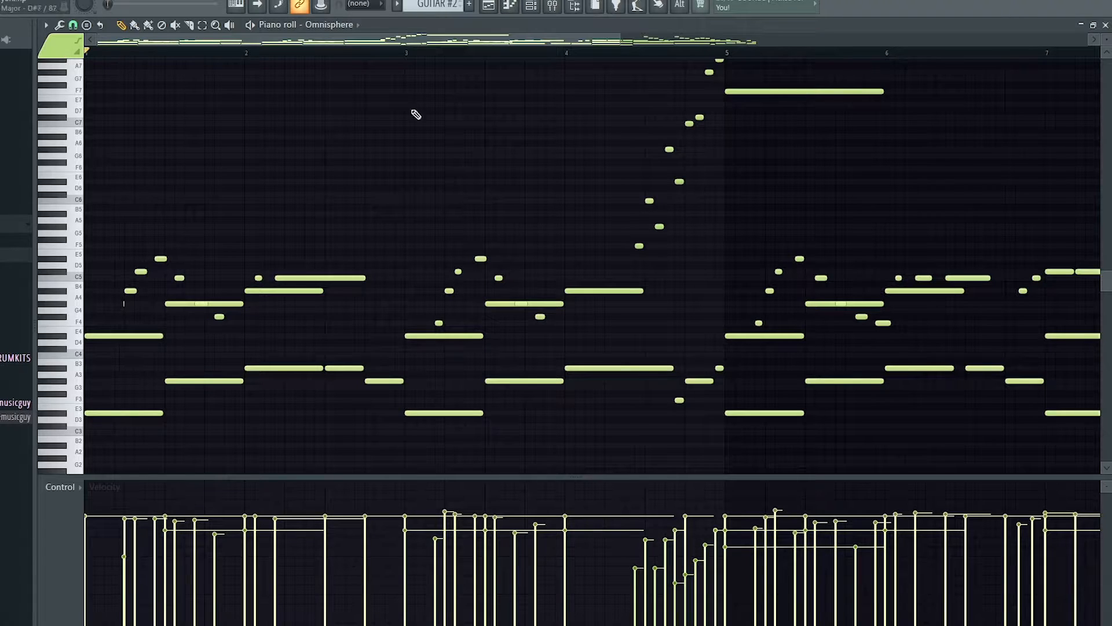
key(space)
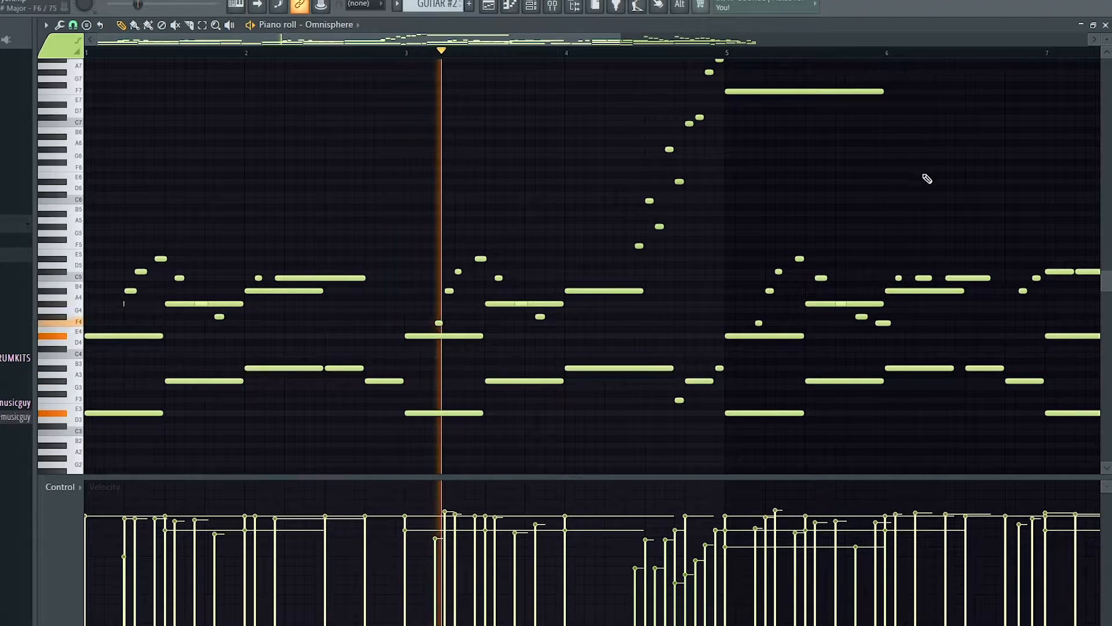
scroll(985, 188, up, 5)
scroll(1003, 189, down, 2)
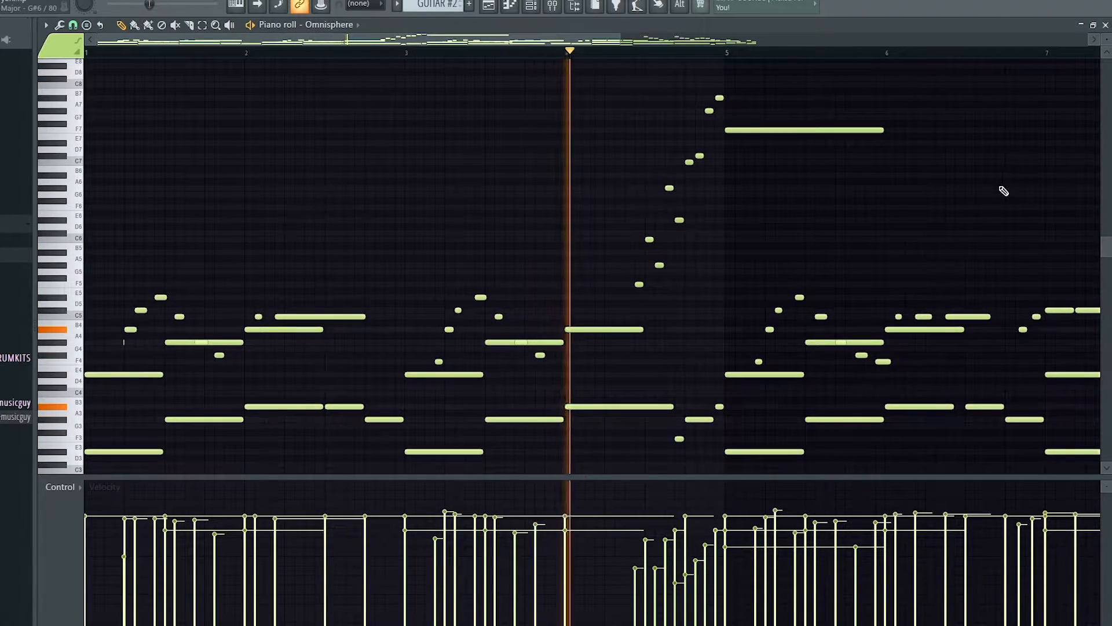
scroll(955, 186, up, 1)
scroll(1010, 184, down, 1)
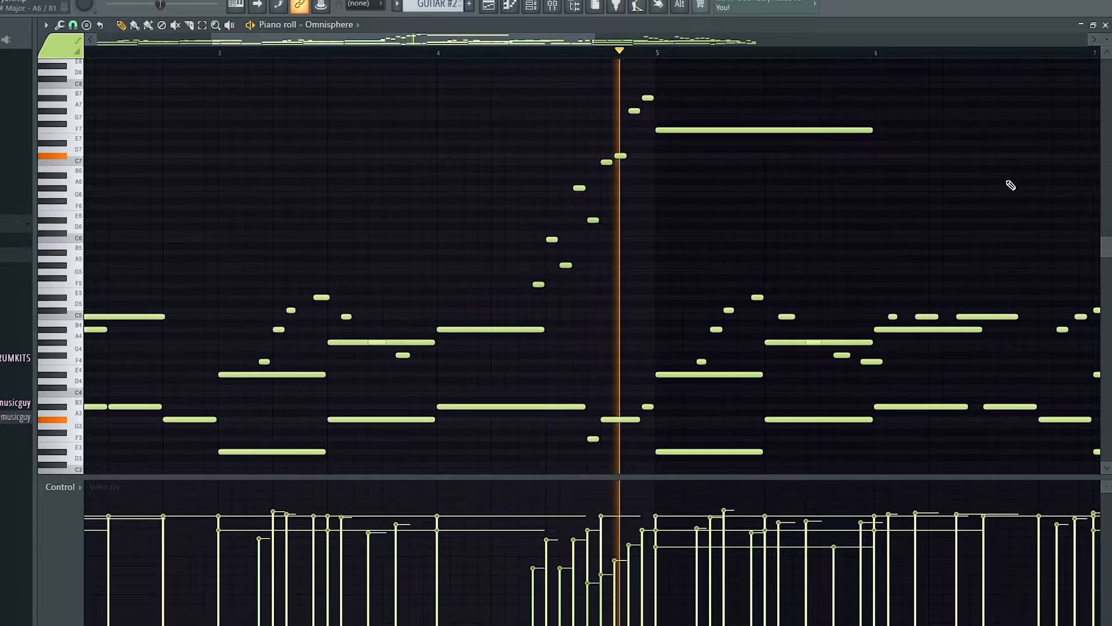
drag(526, 43, 717, 68)
scroll(705, 85, down, 2)
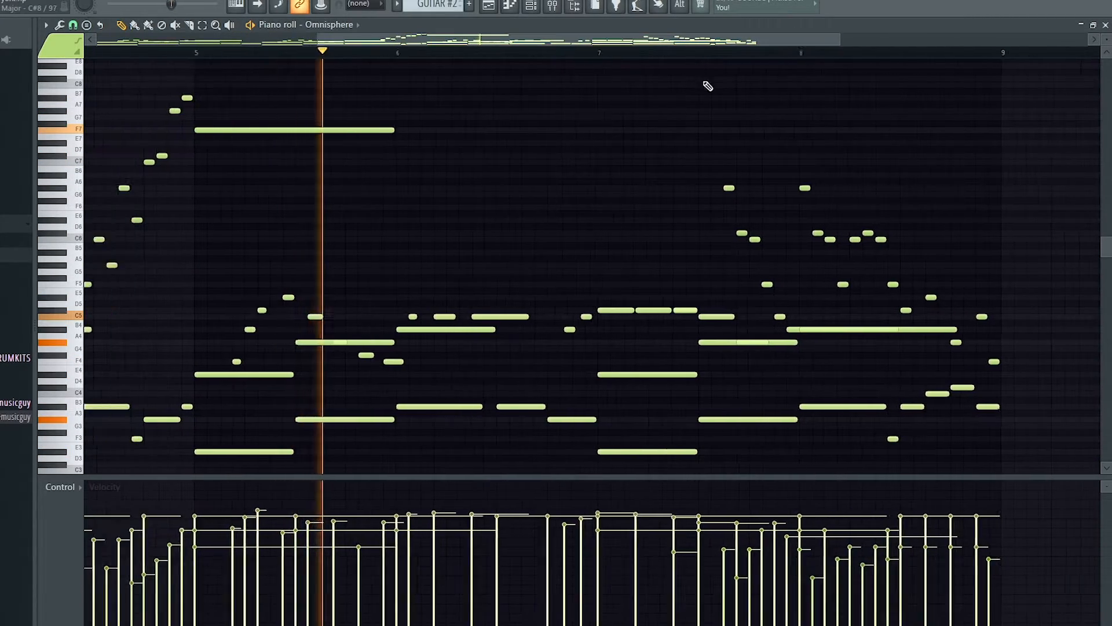
scroll(858, 154, down, 1)
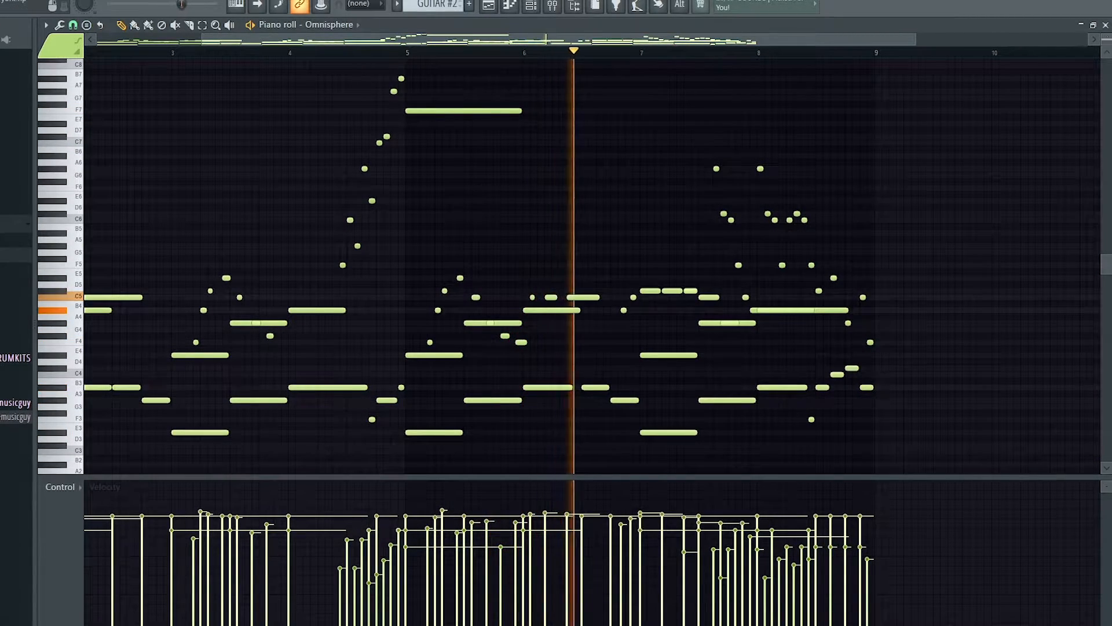
drag(1106, 39, 1106, 32)
scroll(961, 214, down, 2)
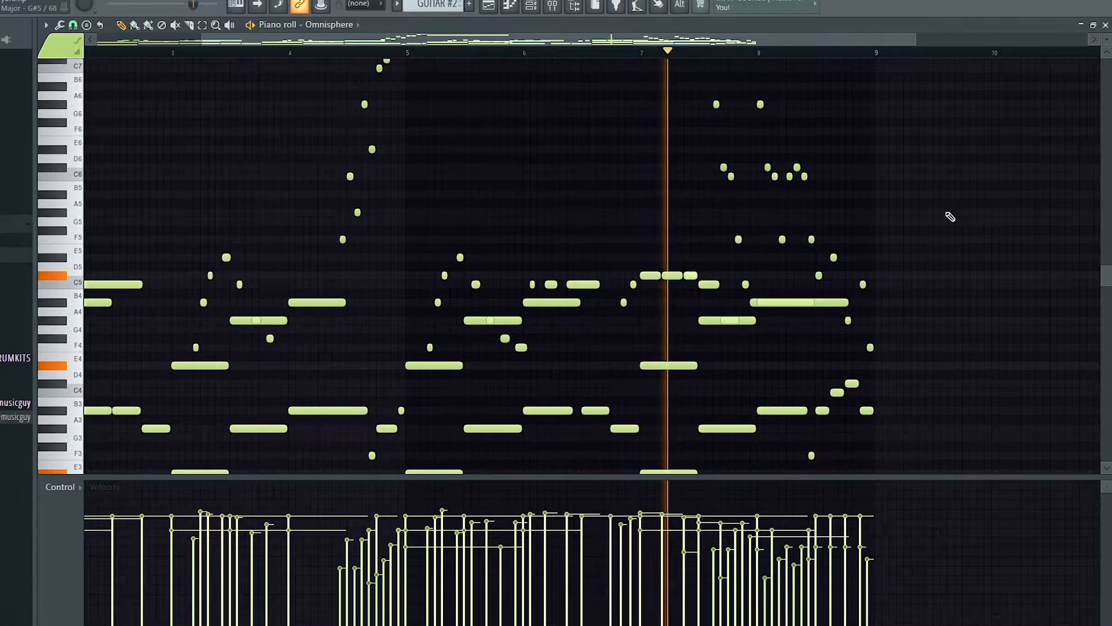
scroll(982, 220, down, 1)
scroll(985, 222, up, 1)
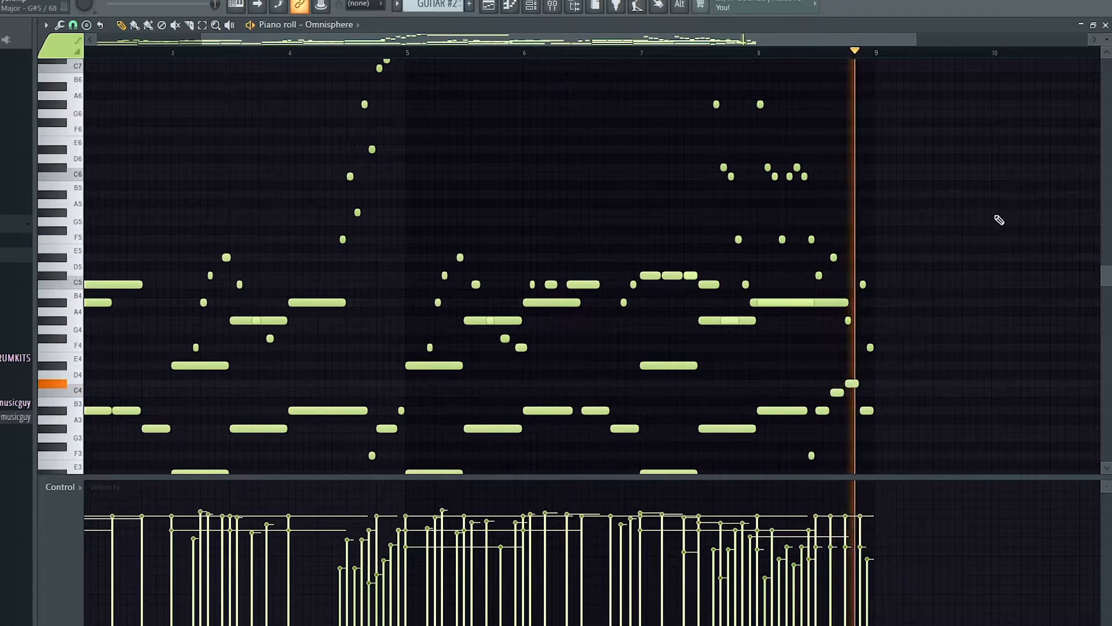
key(space)
scroll(707, 245, down, 3)
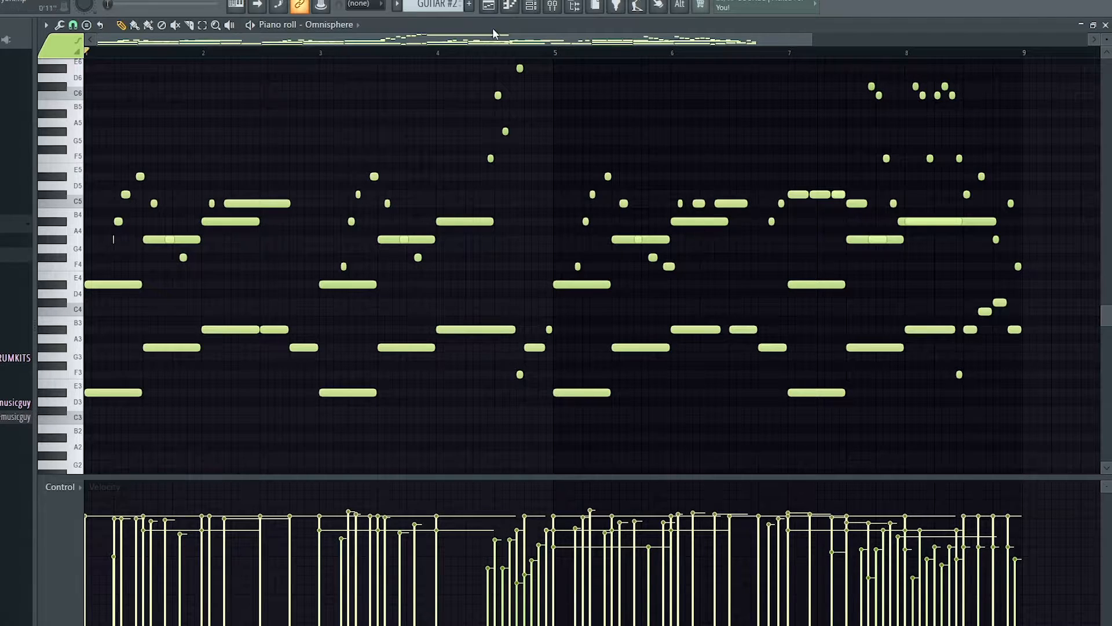
Mute every playlist track except Track 1 and Track 2.
click(488, 7)
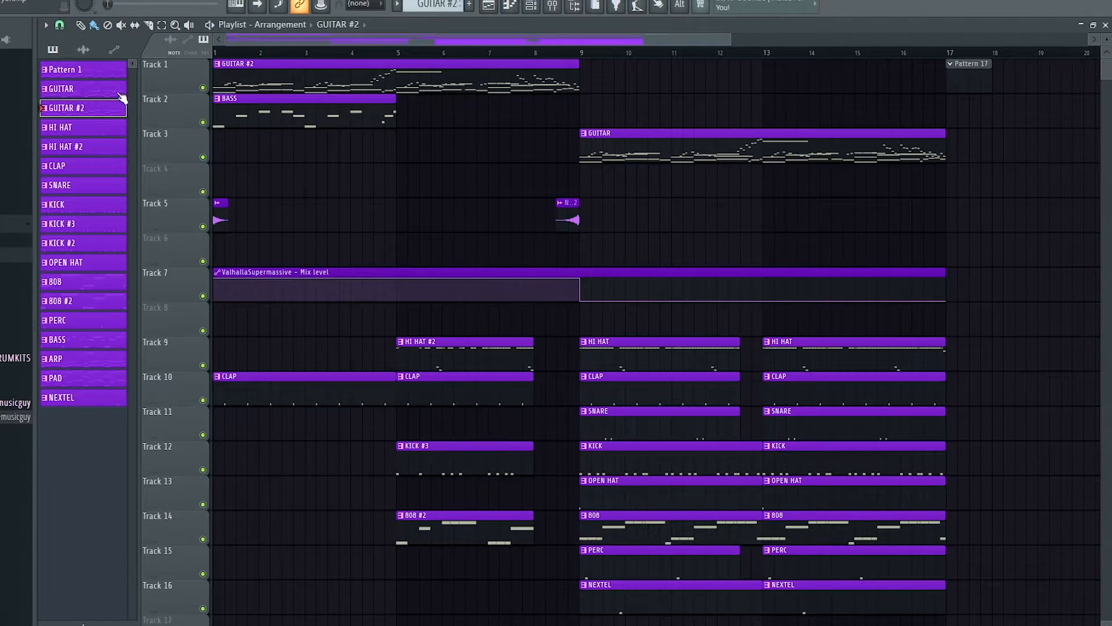
right_click(203, 122)
click(203, 88)
Open the BASS pattern's notes and inspect its Omnisphere #2 patch, including layer A.
double_click(245, 110)
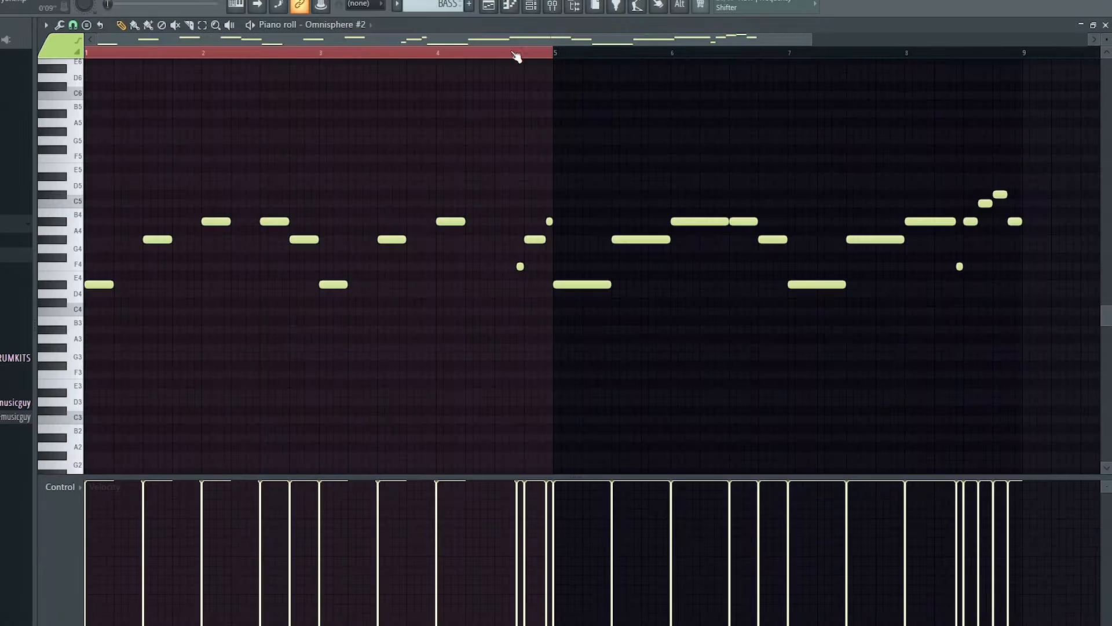
click(531, 8)
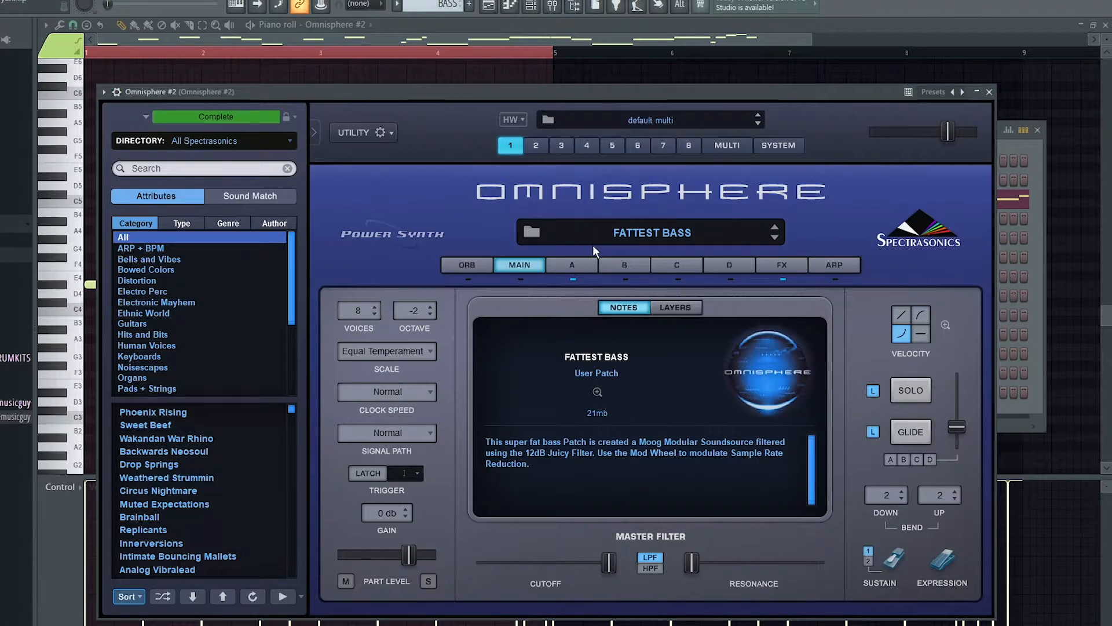
click(596, 265)
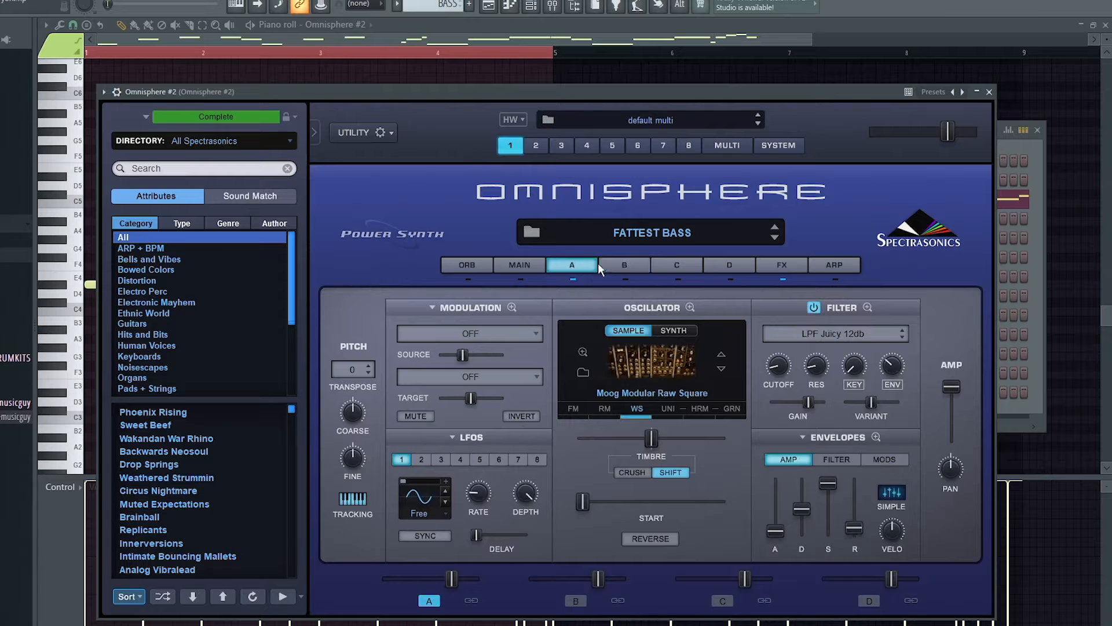
click(988, 92)
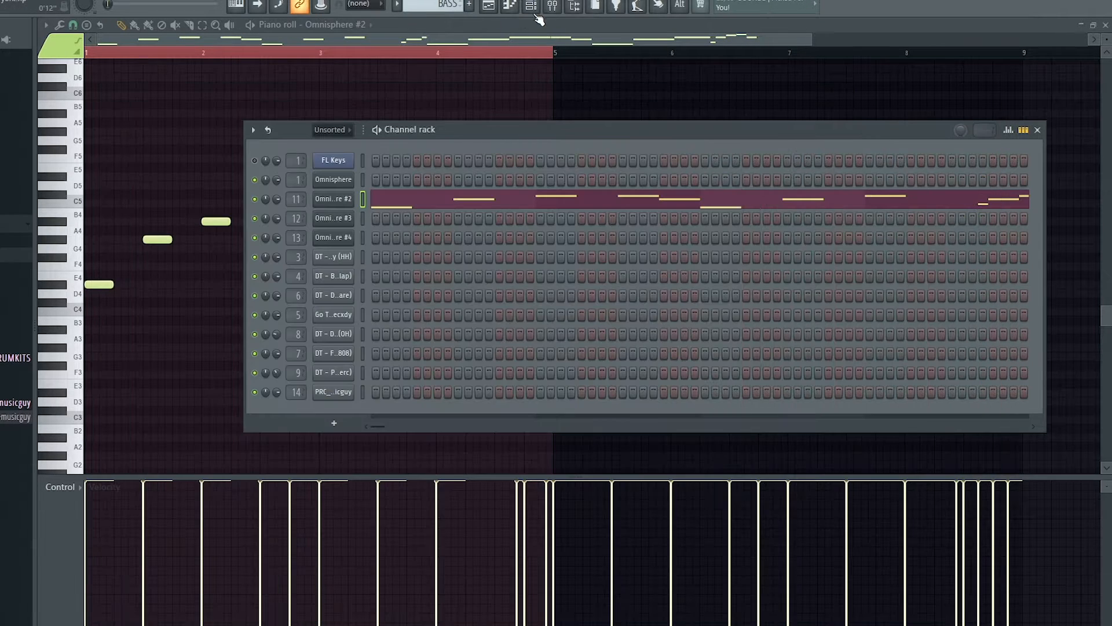
Examine the Fruity parametric EQ 2 and RC-20 Retro Color effects on the bass's mixer track.
key(F9)
click(1000, 69)
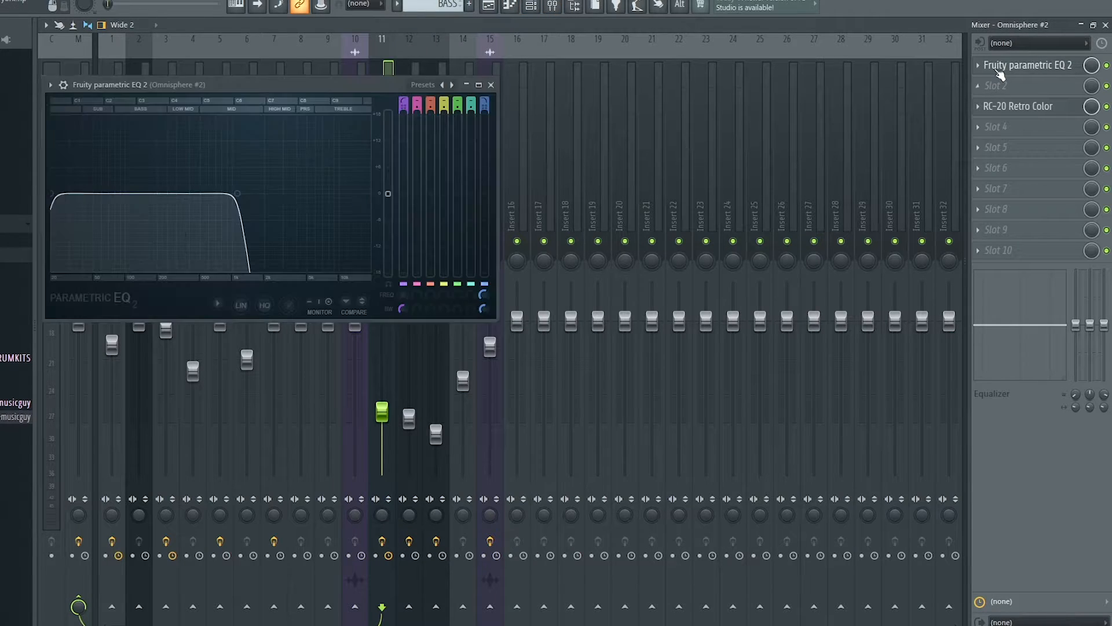
click(1018, 107)
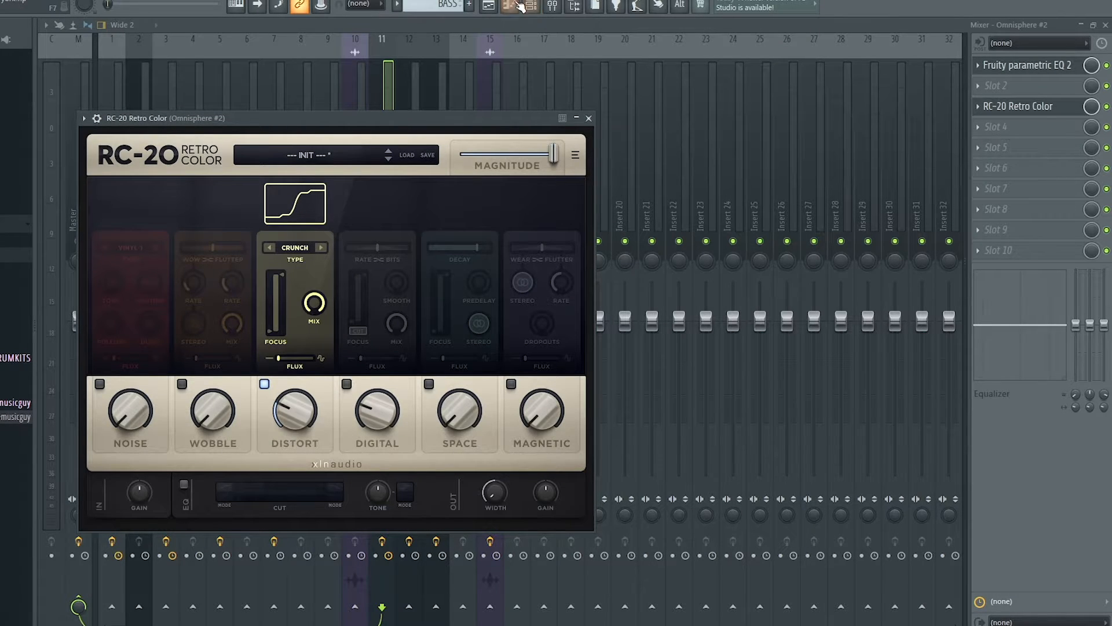
Play the guitar and bass together in the playlist, then move the playhead to bar 5 and back to the start.
key(F5)
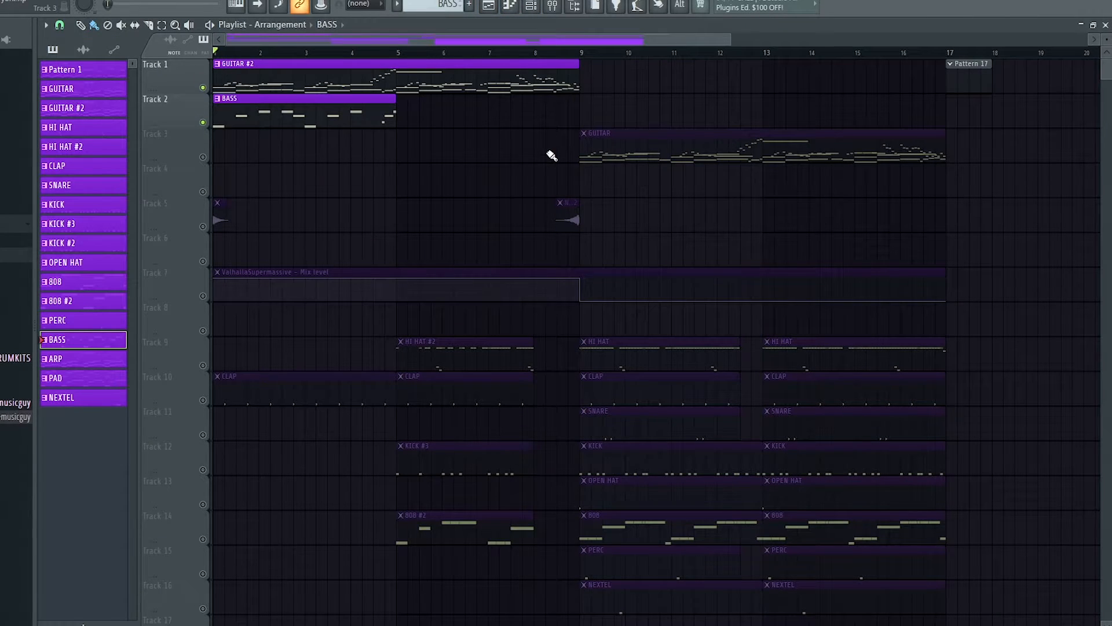
key(space)
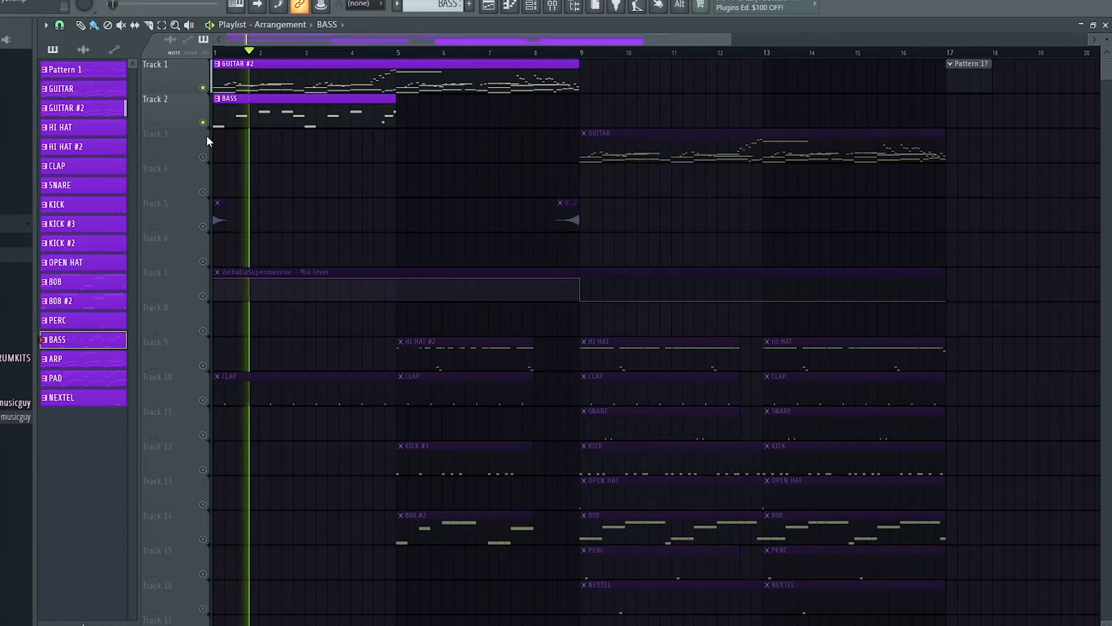
ctrl+scroll(211, 142, up, 3)
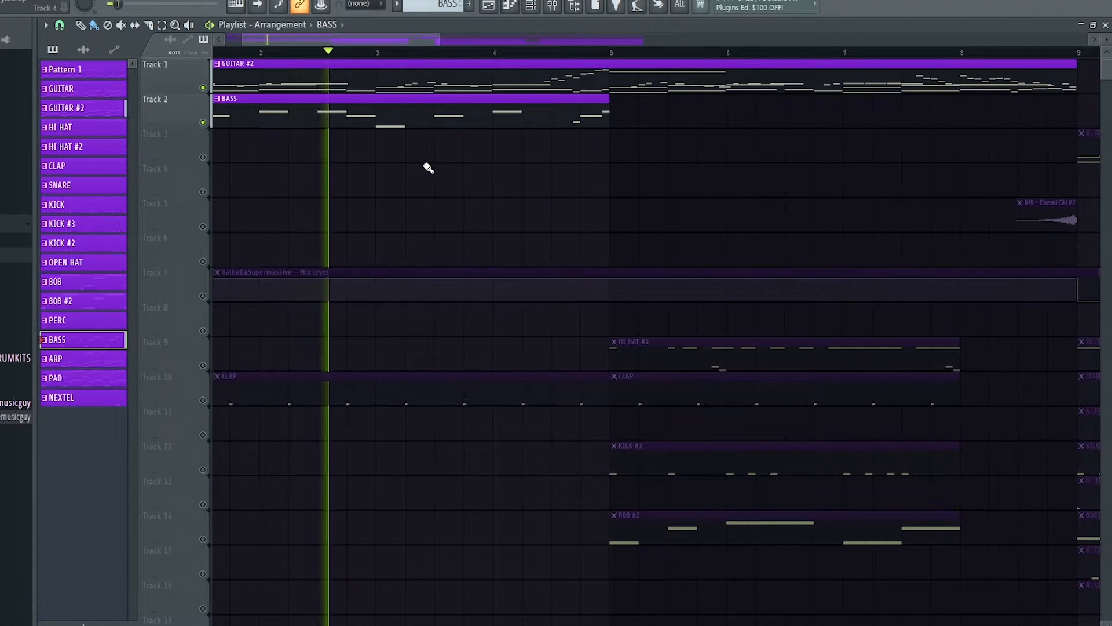
ctrl+scroll(427, 169, down, 3)
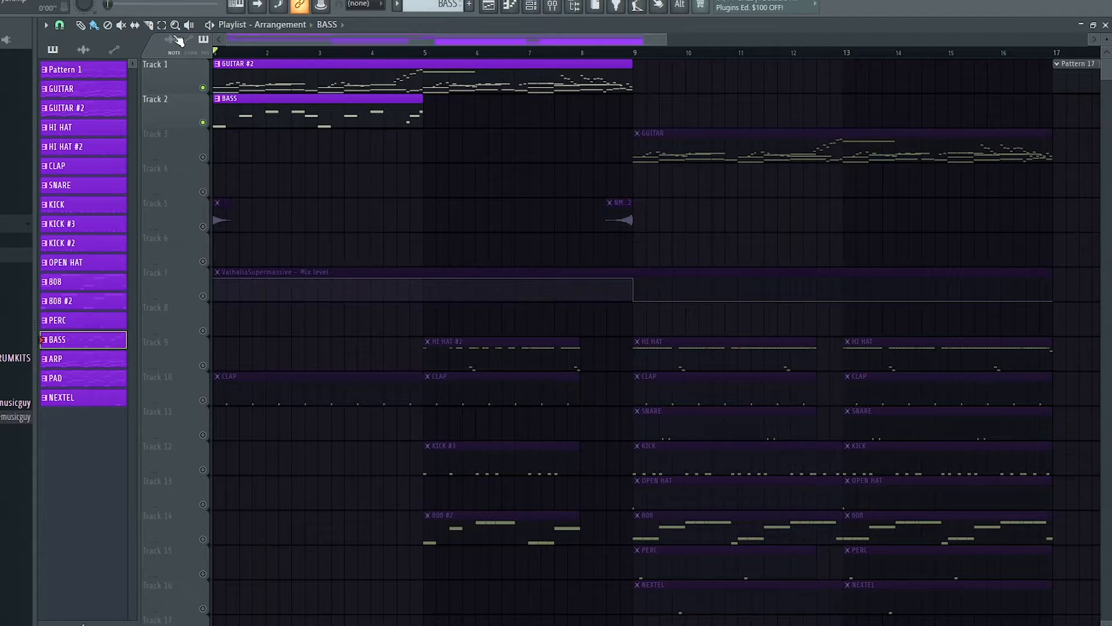
mouse_move(449, 52)
mouse_down()
mouse_move(399, 70)
mouse_move(409, 104)
mouse_move(425, 105)
mouse_move(345, 124)
mouse_move(390, 112)
mouse_move(529, 185)
mouse_move(423, 255)
mouse_up()
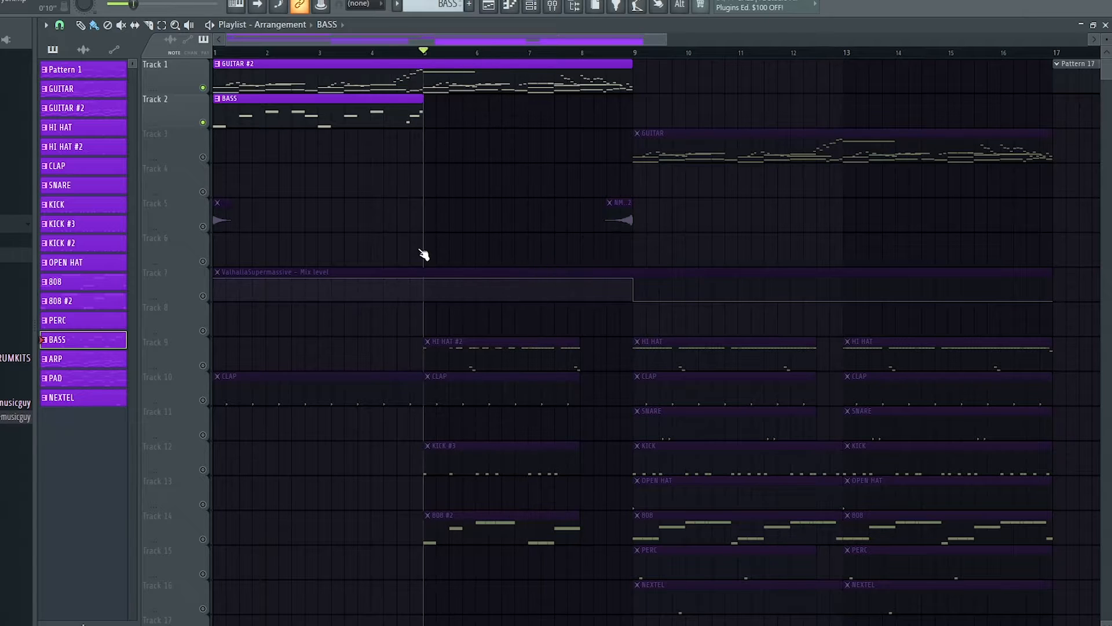
click(462, 529)
drag(306, 56, 8, 53)
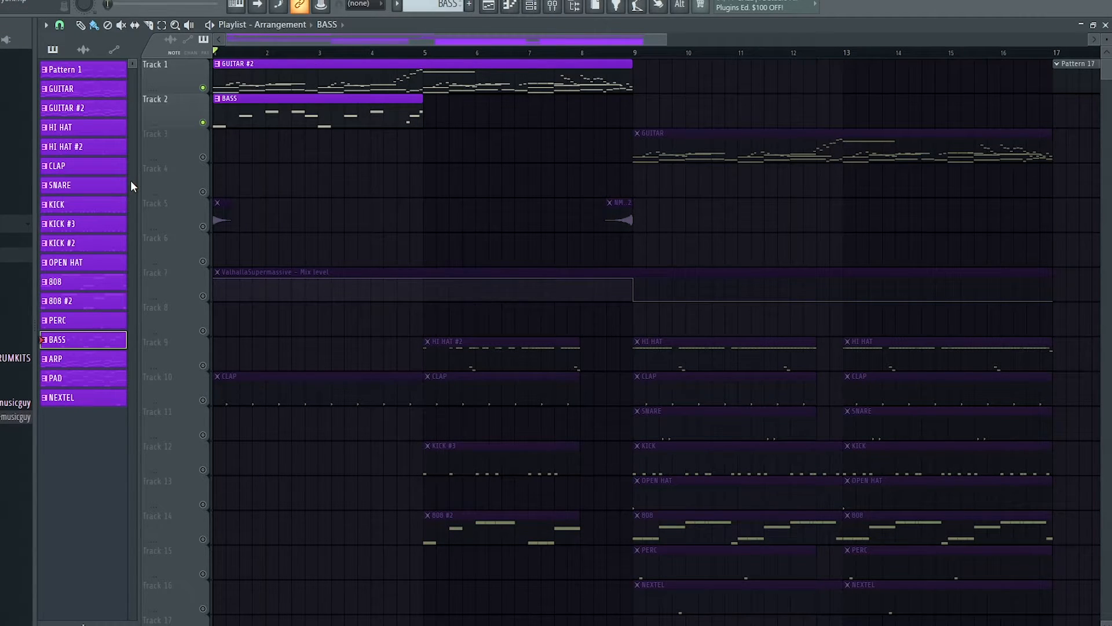
Unmute Track 5 with the open hat samples and play the arrangement from the start.
click(203, 226)
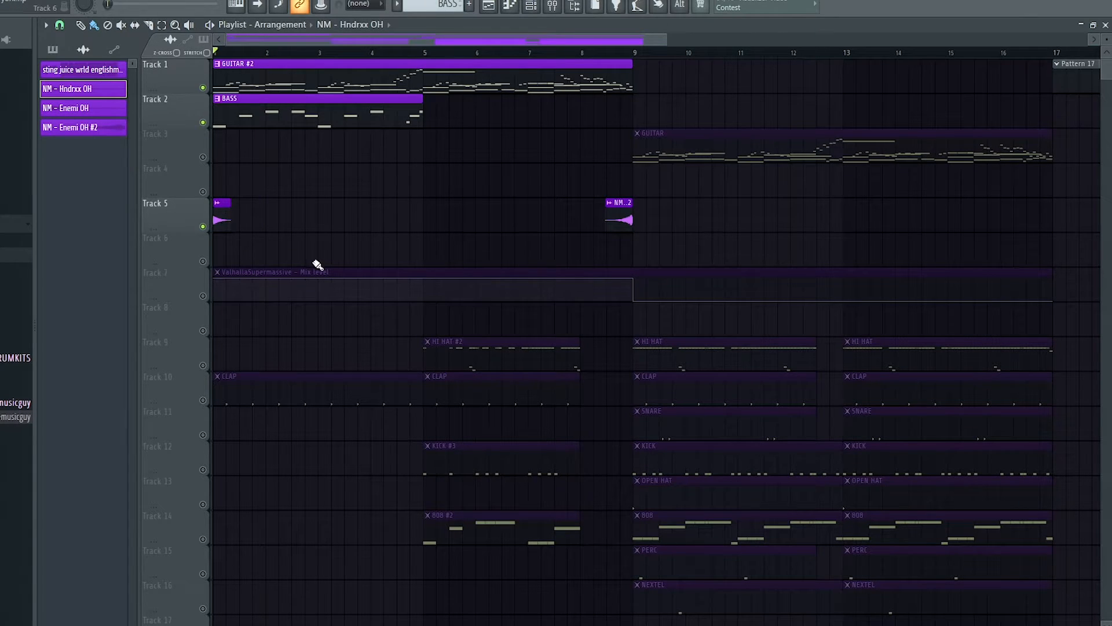
key(space)
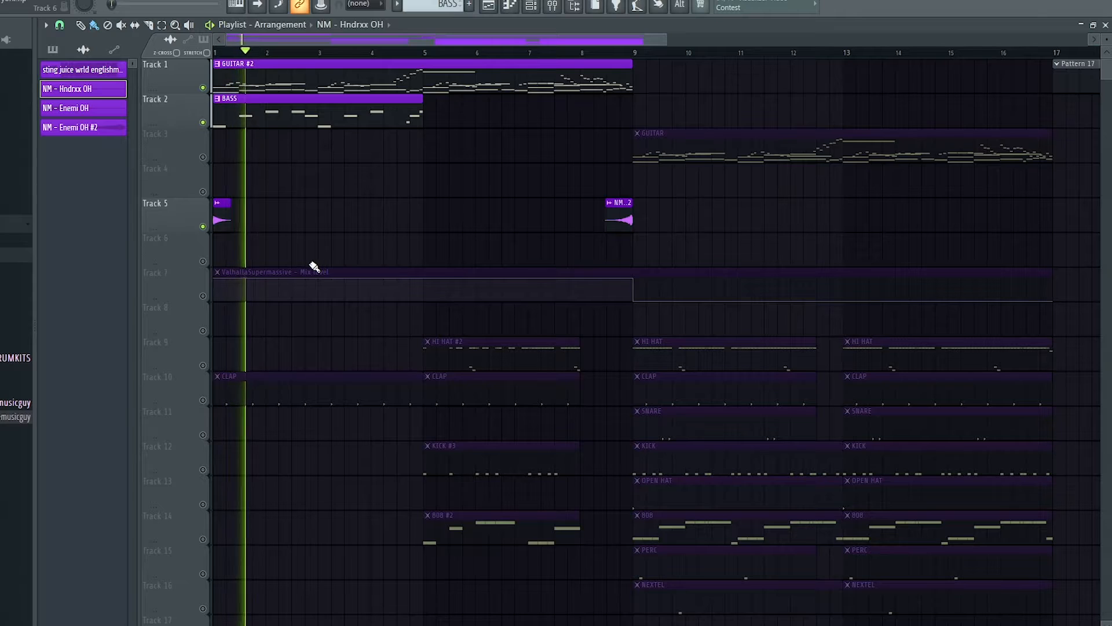
Unmute Track 7 with the ValhallaSupermassive mix level automation and Track 10 with the claps, and play from the start.
key(space)
click(202, 296)
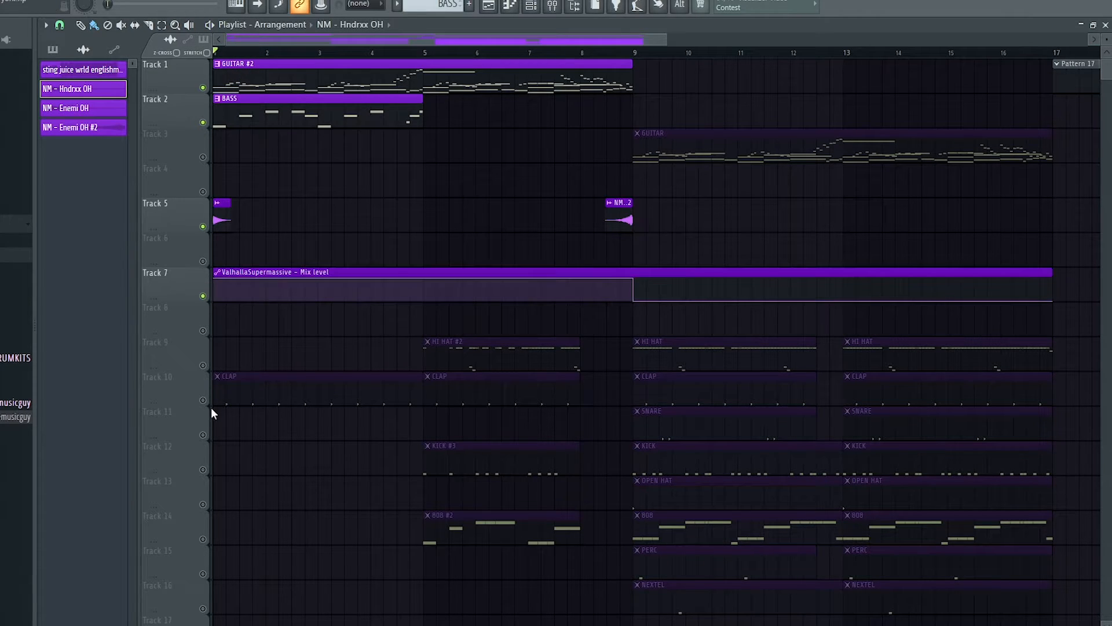
click(203, 400)
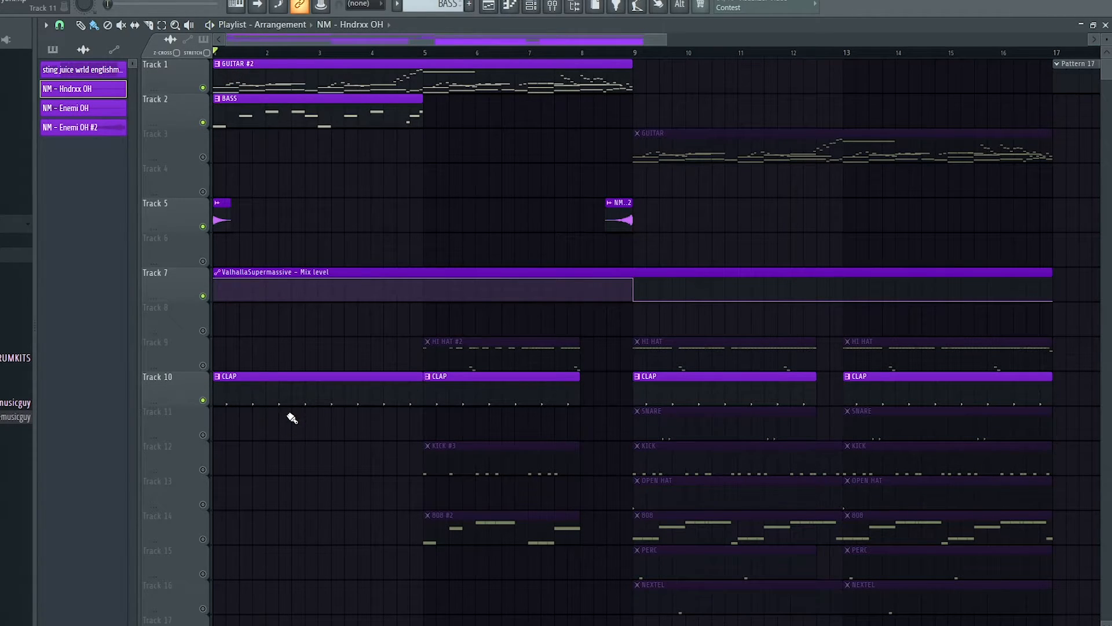
key(space)
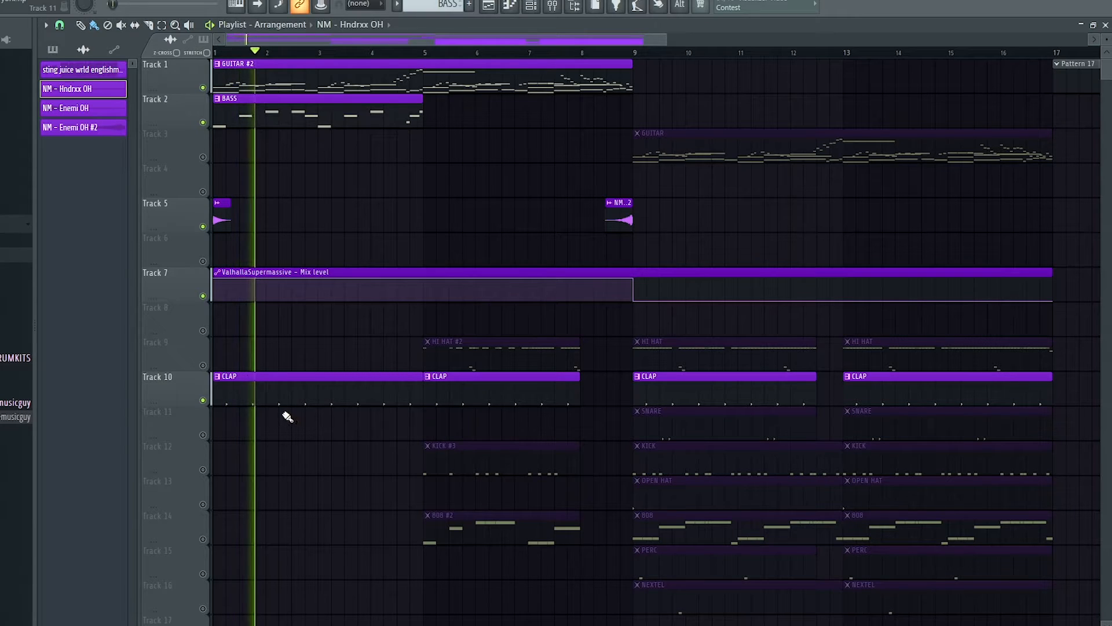
key(space)
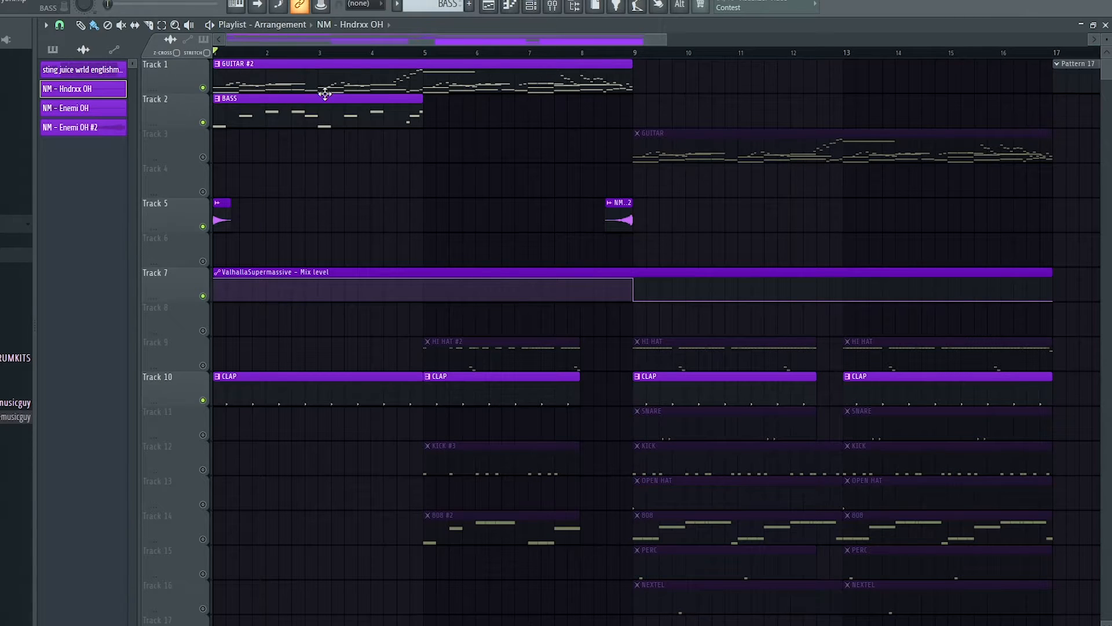
Move the playhead to bar 5, unmute Track 14 with the 808 patterns, and play the section.
drag(316, 81, 218, 81)
drag(317, 83, 180, 106)
drag(397, 51, 424, 62)
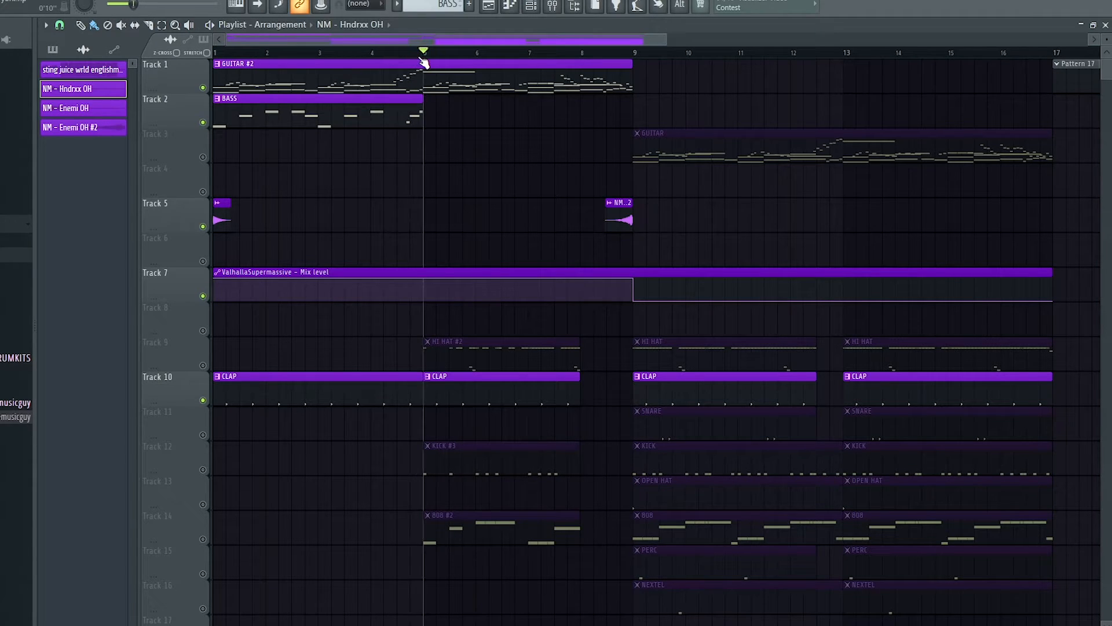
click(204, 539)
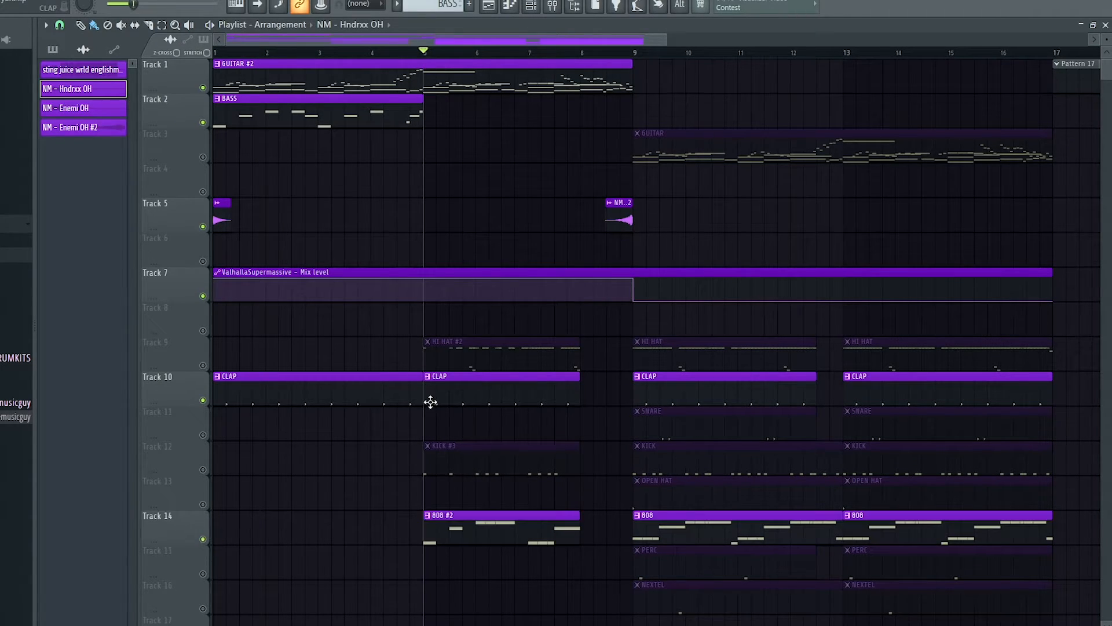
key(space)
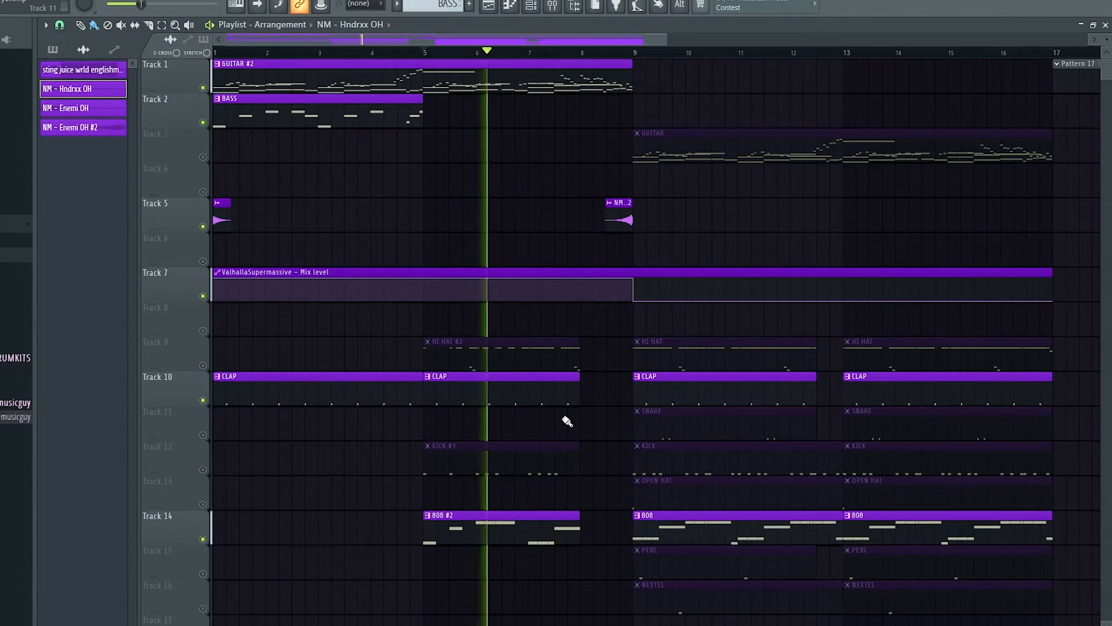
key(space)
Unmute Track 12 with the kick patterns and play the arrangement from bar 5.
click(203, 470)
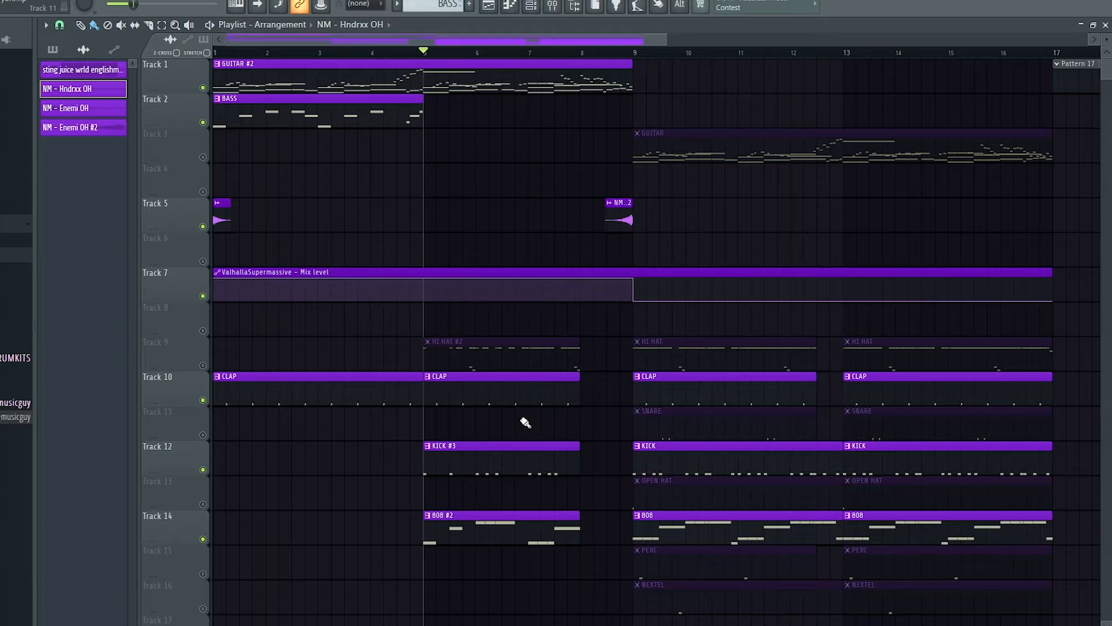
key(space)
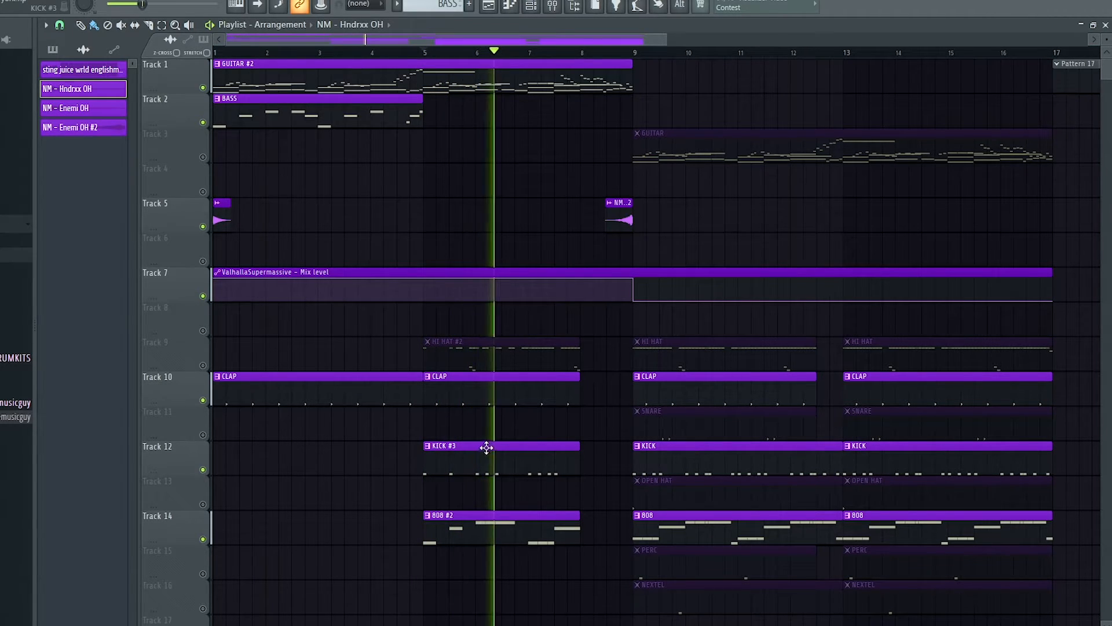
key(space)
Unmute Track 9 with the hi-hats and inspect the HI HAT #2 pattern's notes.
click(204, 366)
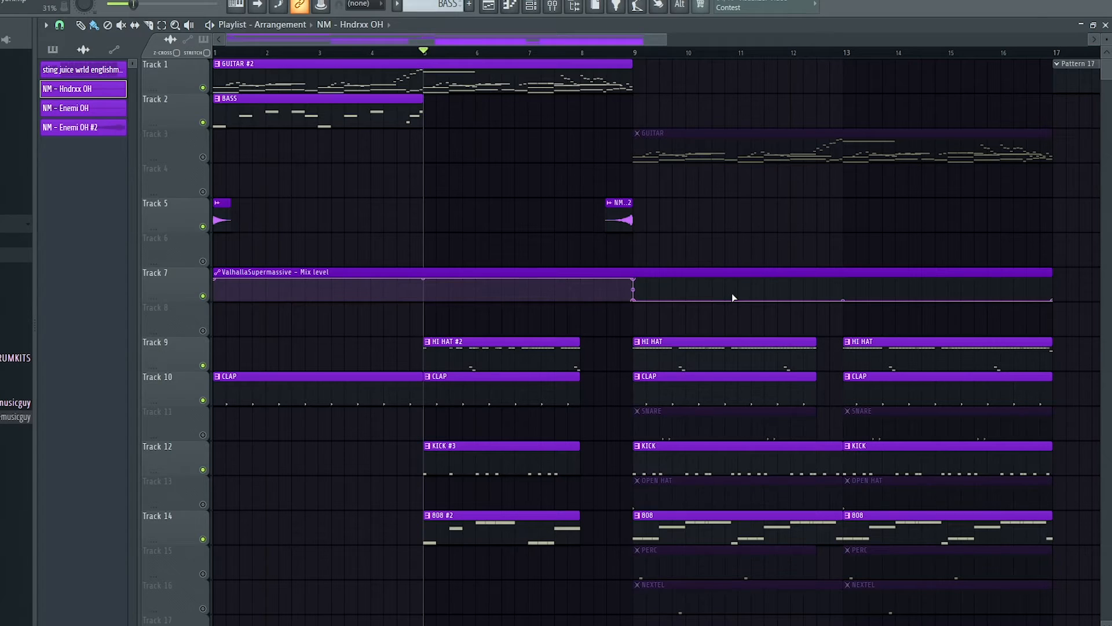
double_click(496, 353)
drag(435, 34, 102, 71)
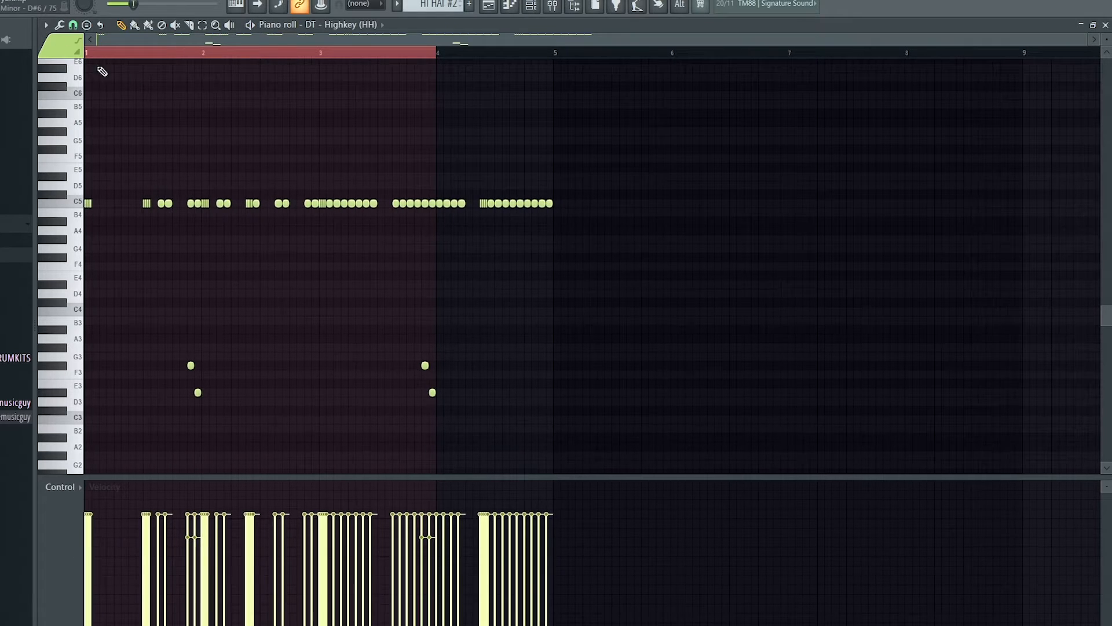
click(141, 56)
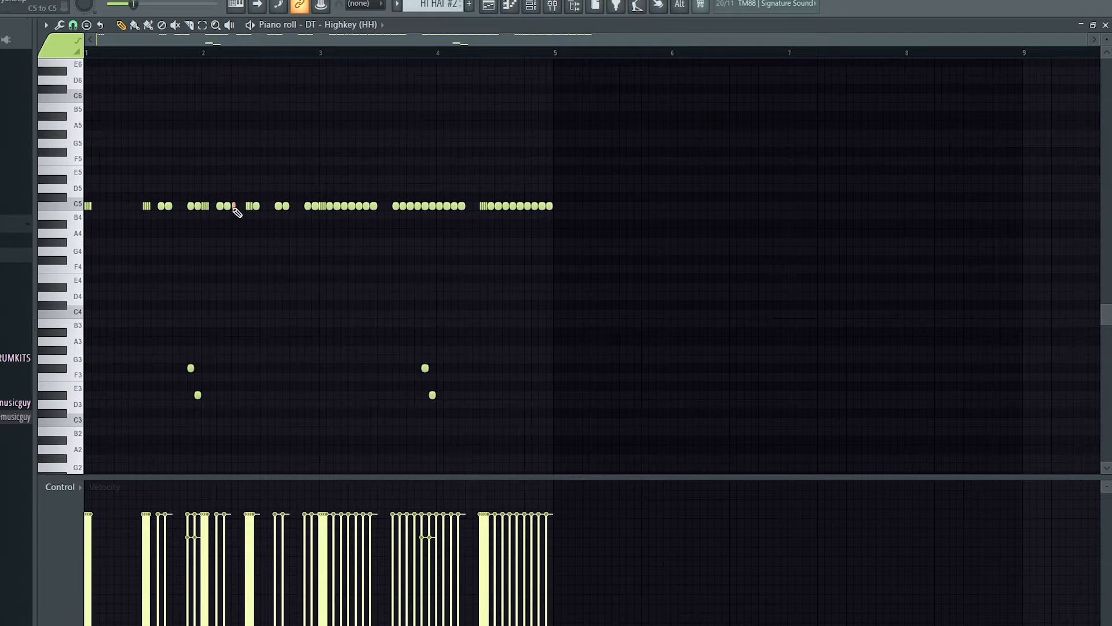
click(488, 6)
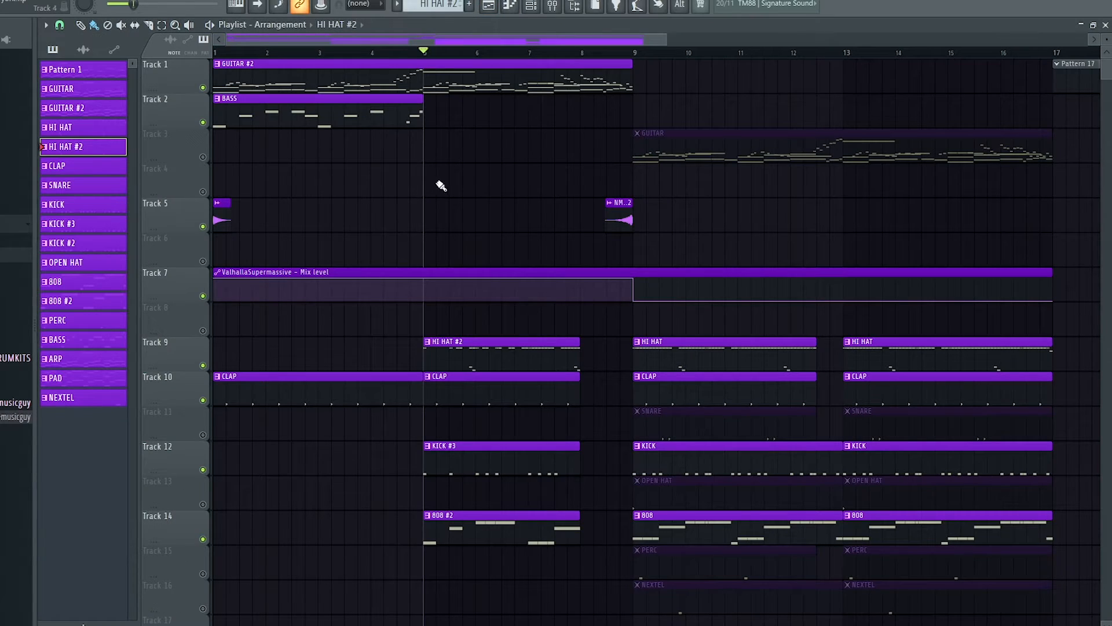
double_click(527, 342)
drag(201, 203, 324, 421)
click(488, 6)
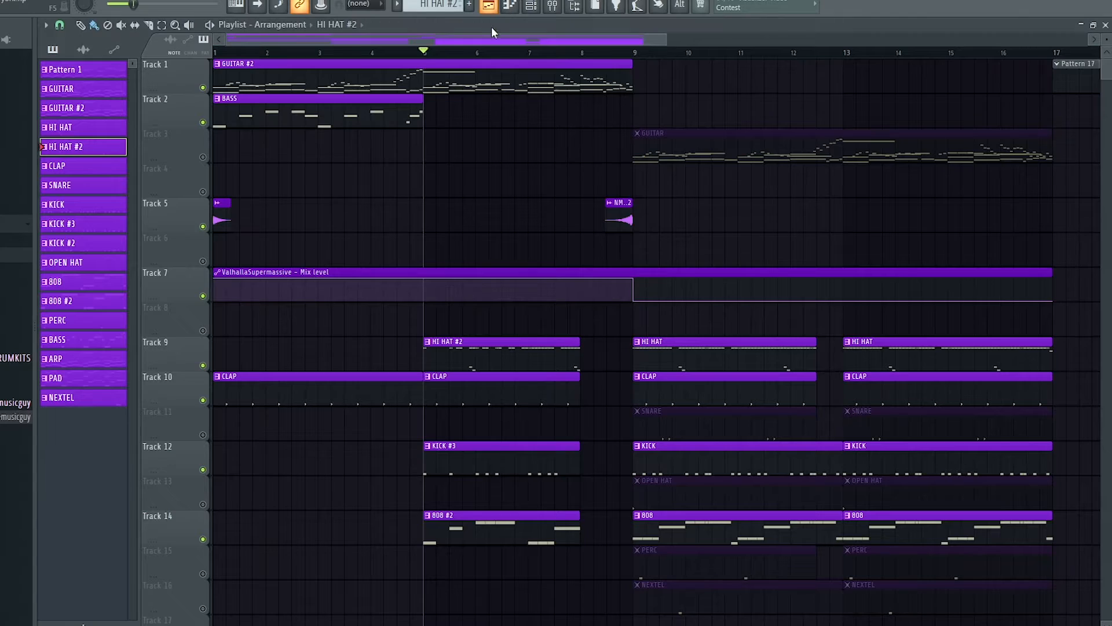
Inspect the notes of the HI HAT pattern that starts at bar 9, and return to the playlist.
double_click(669, 348)
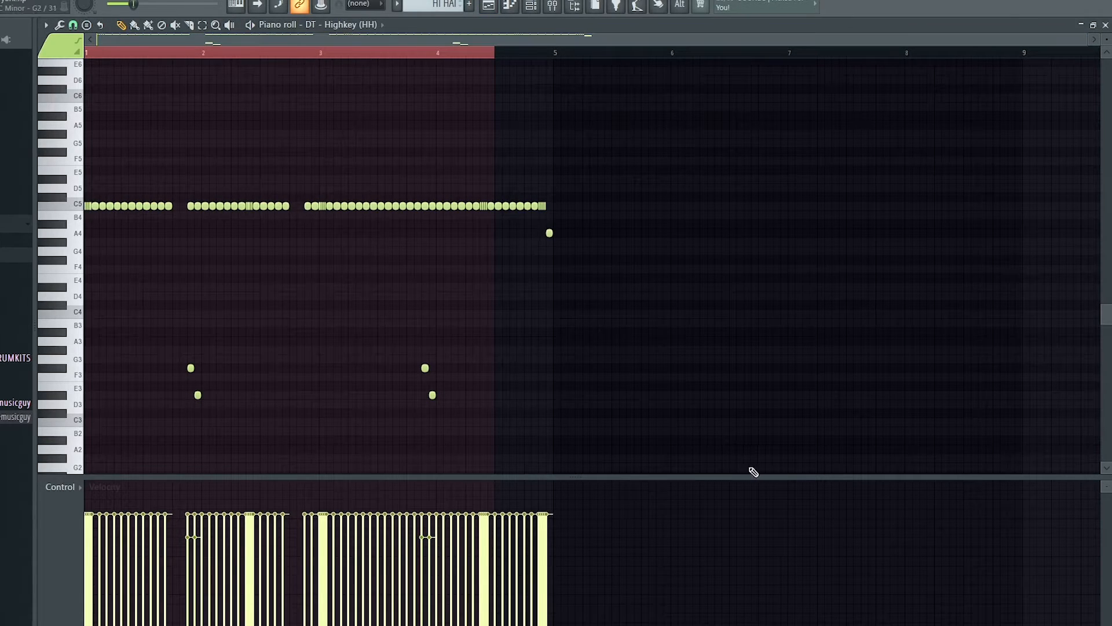
drag(750, 470, 794, 396)
click(488, 6)
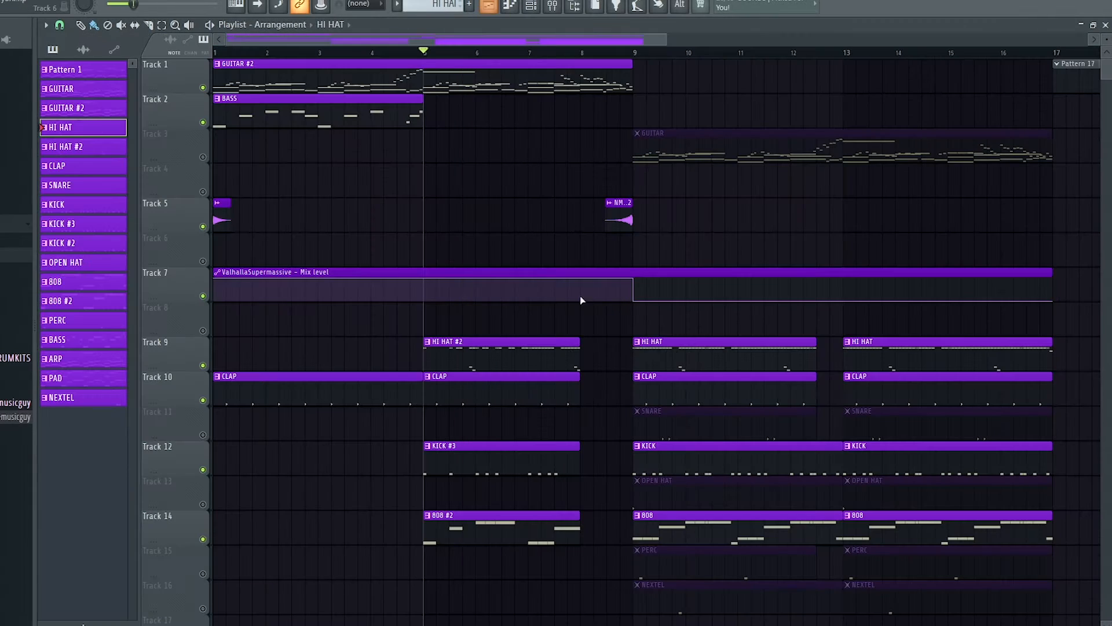
drag(701, 164, 647, 224)
Play the arrangement from bar 5, and play the open hat transition just before bar 9.
key(space)
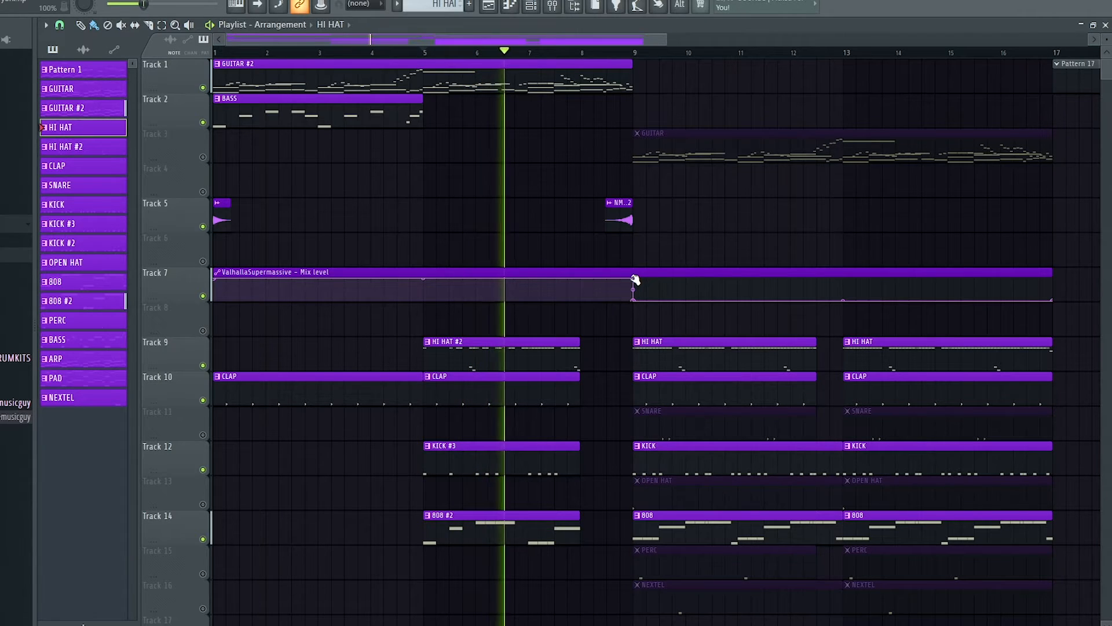
key(space)
click(607, 52)
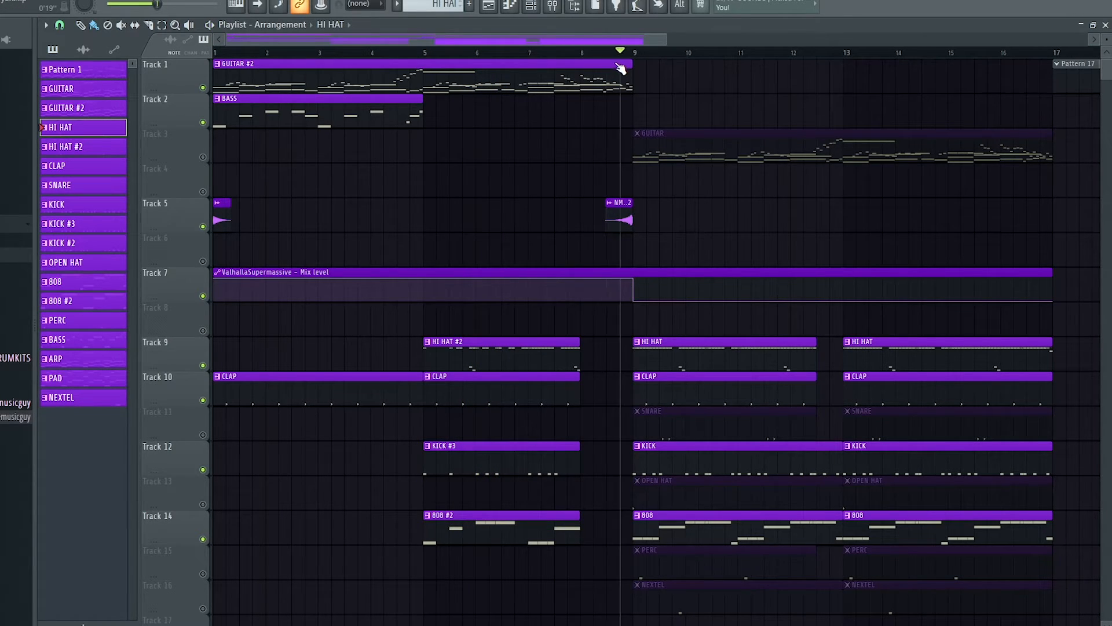
key(space)
key(space)
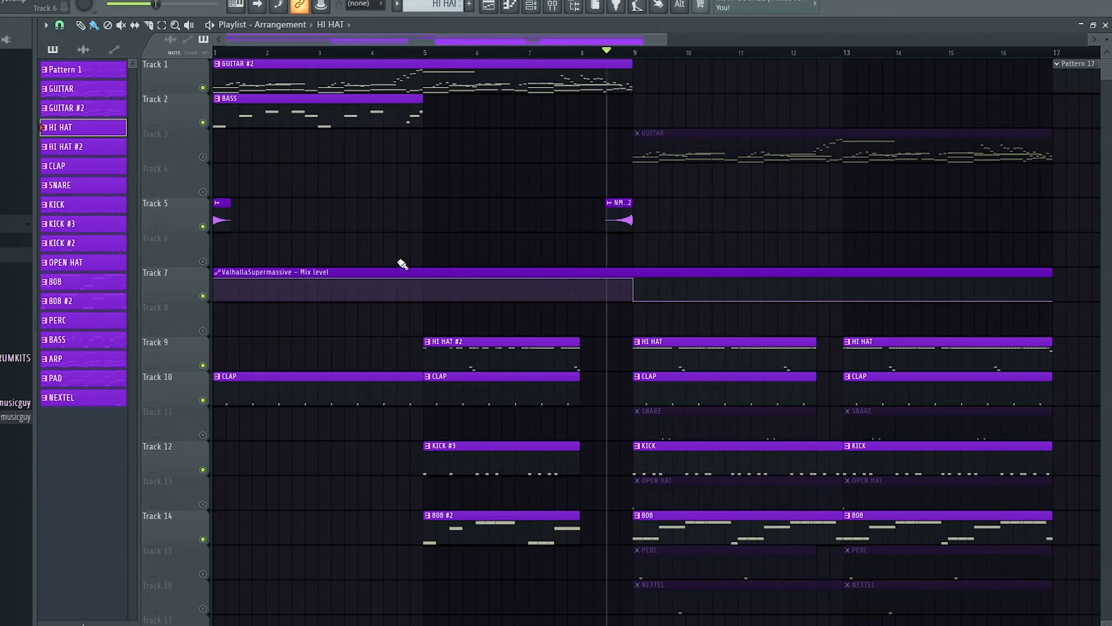
Unmute Track 3 with the guitar and Track 11 with the snares, and play the arrangement from bar 9.
click(203, 157)
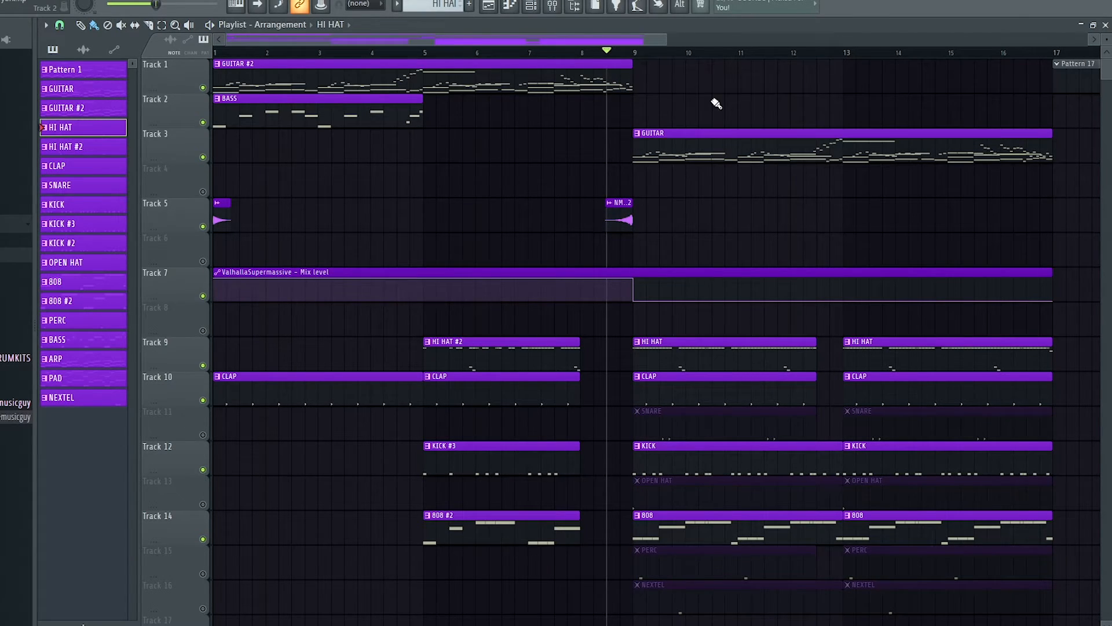
click(636, 53)
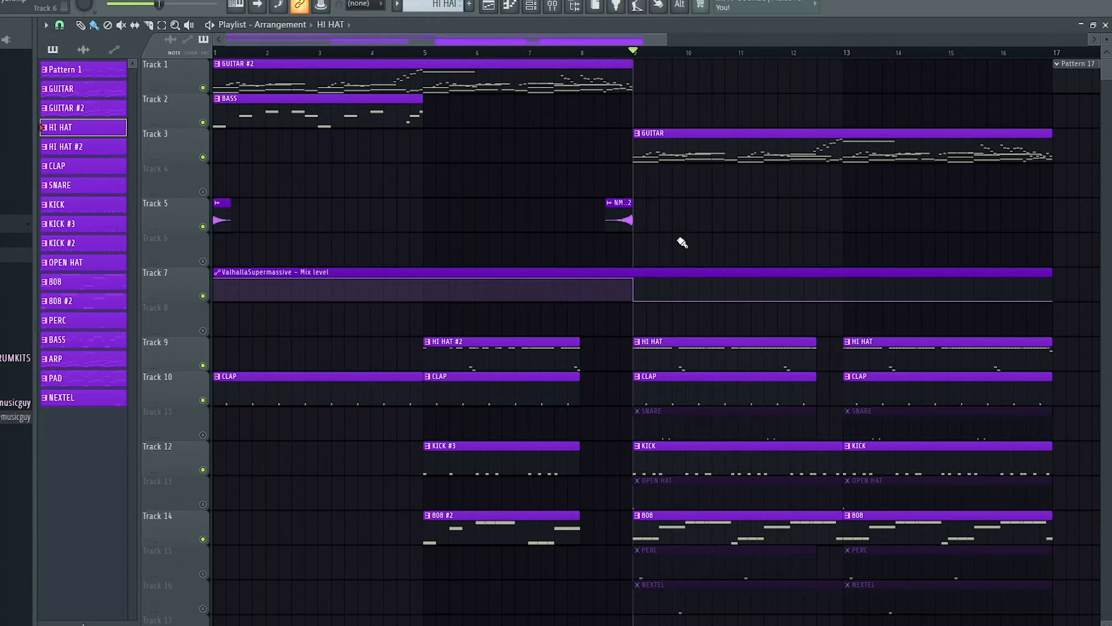
scroll(275, 248, down, 3)
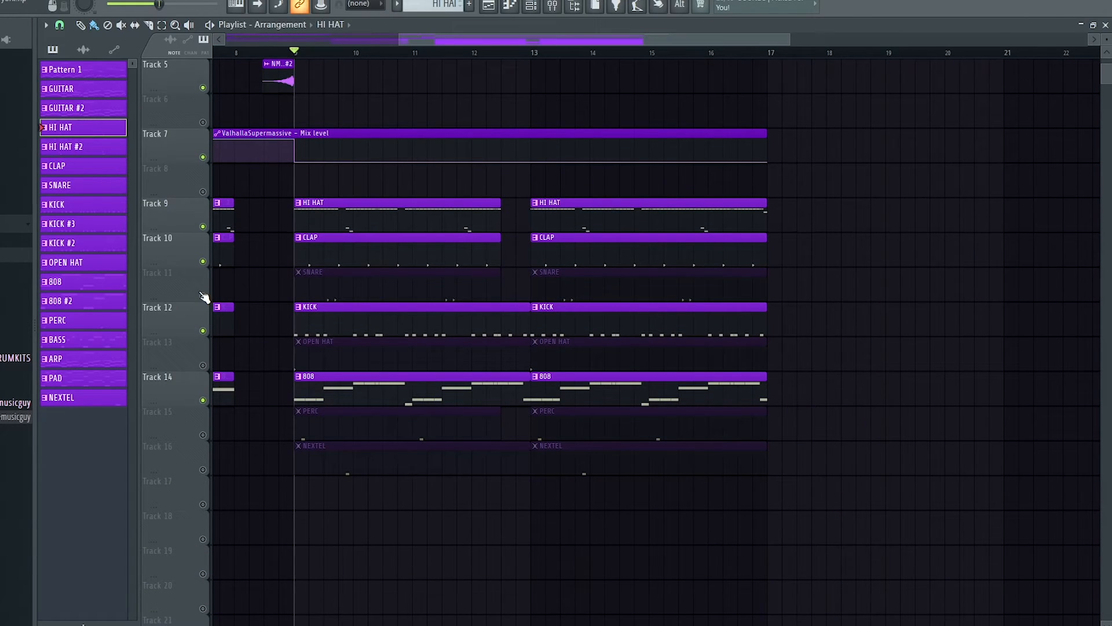
click(203, 296)
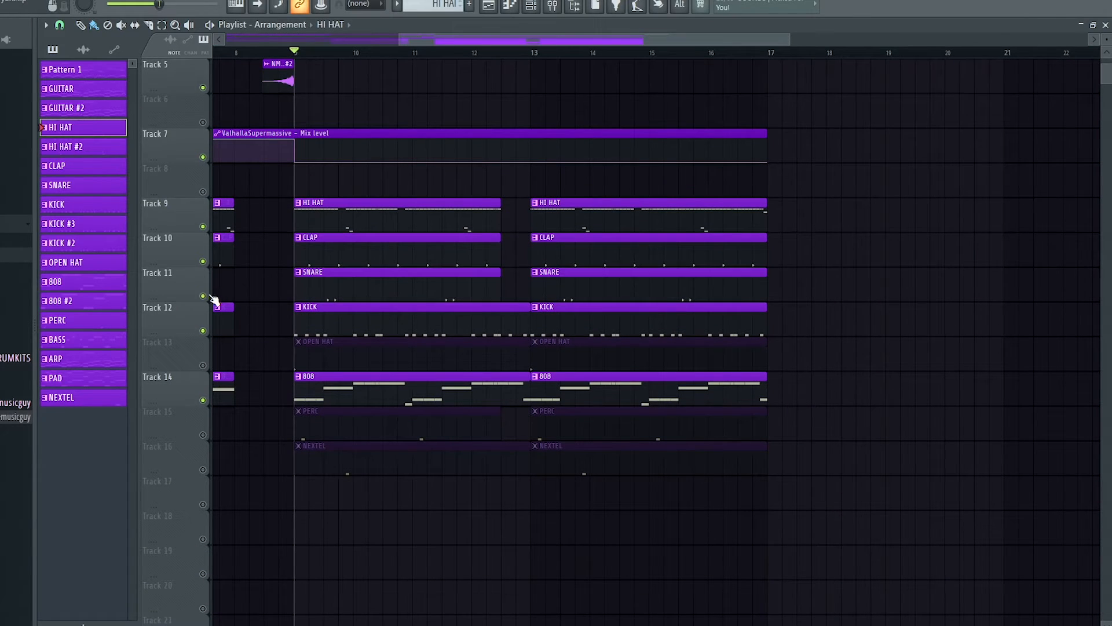
key(space)
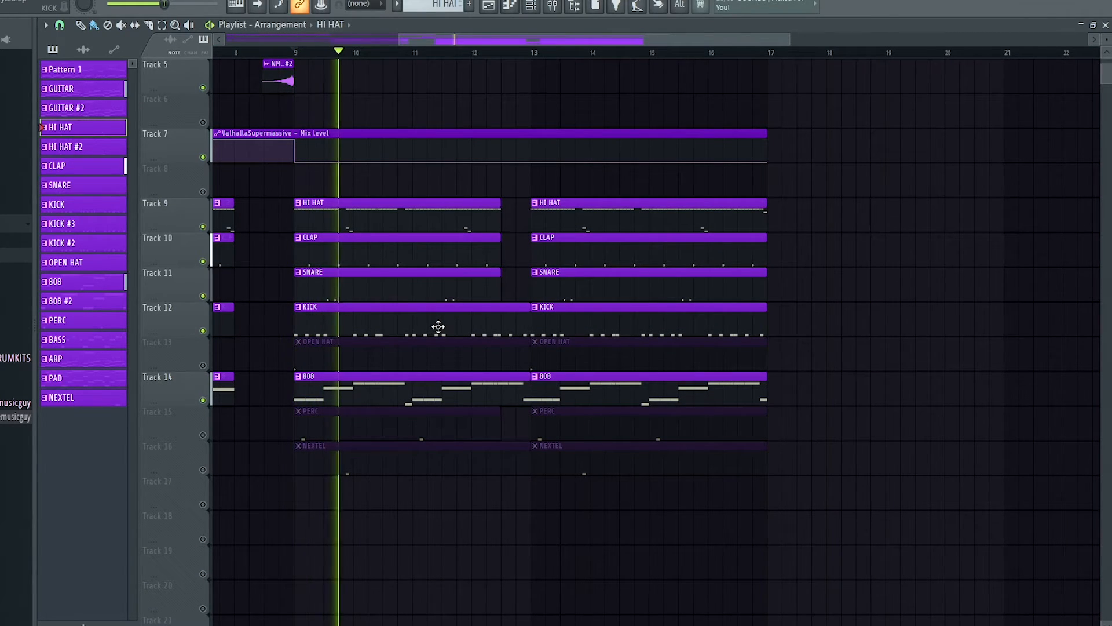
key(space)
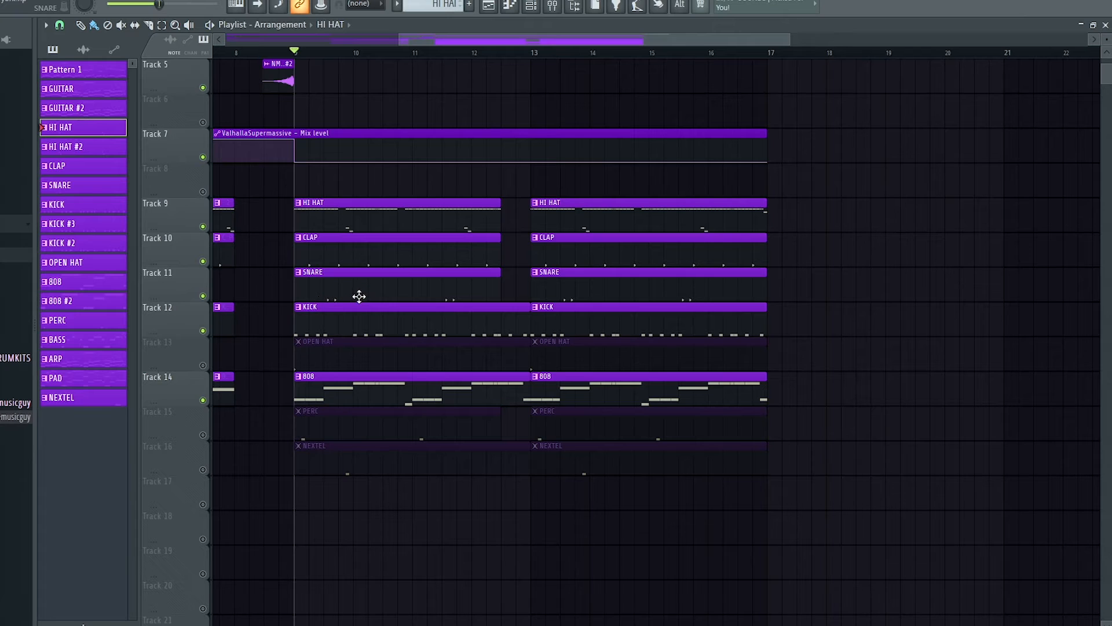
Unmute Track 13 with the open hats and play the arrangement from bar 9.
click(204, 366)
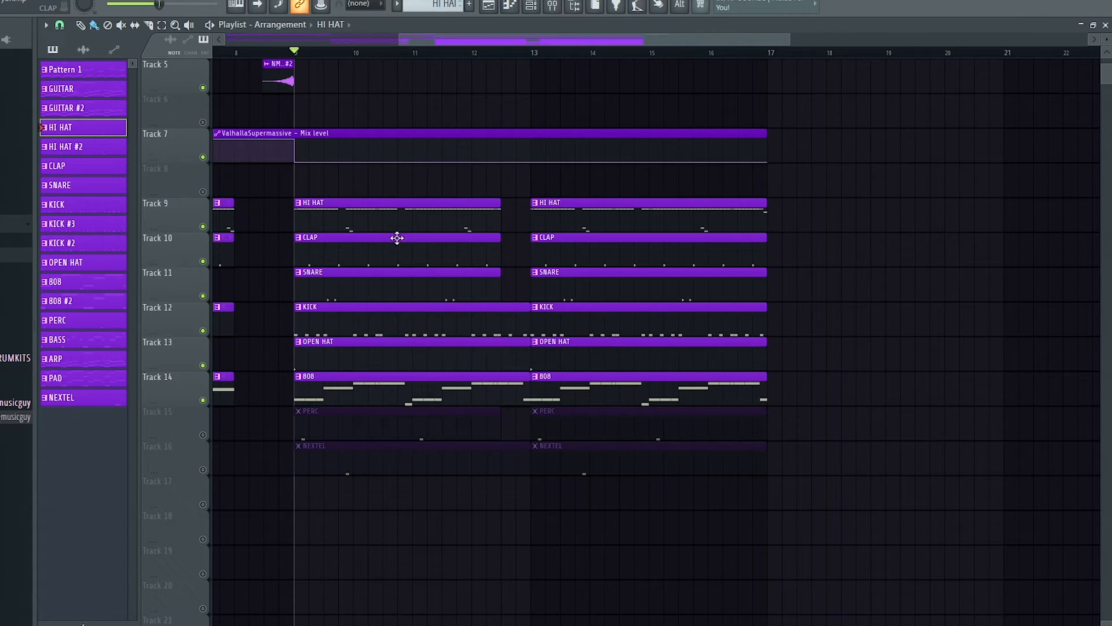
key(space)
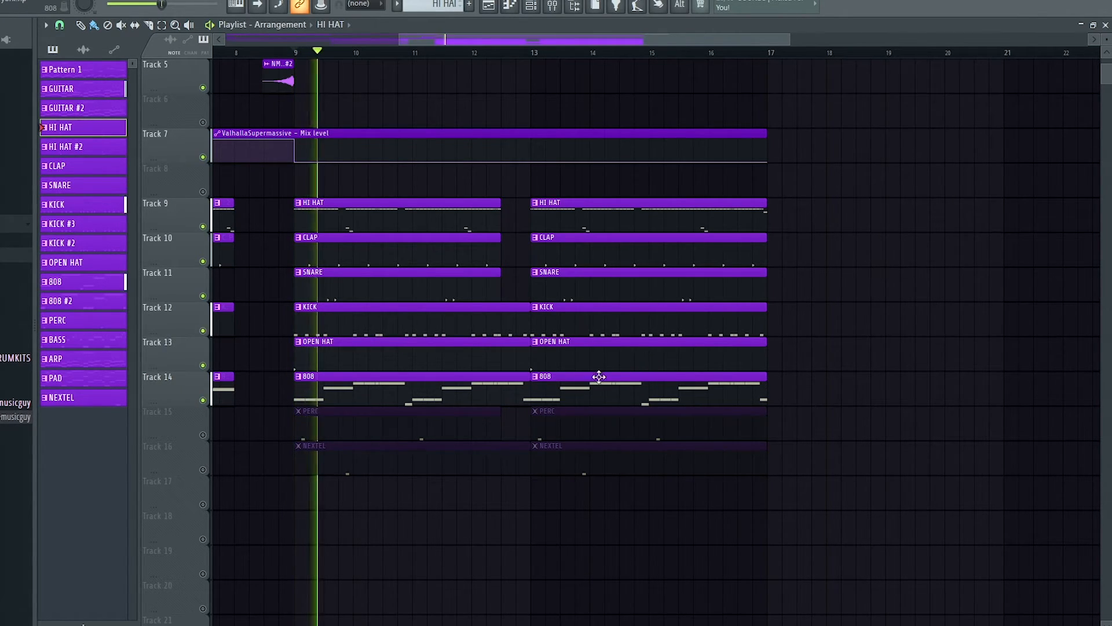
key(space)
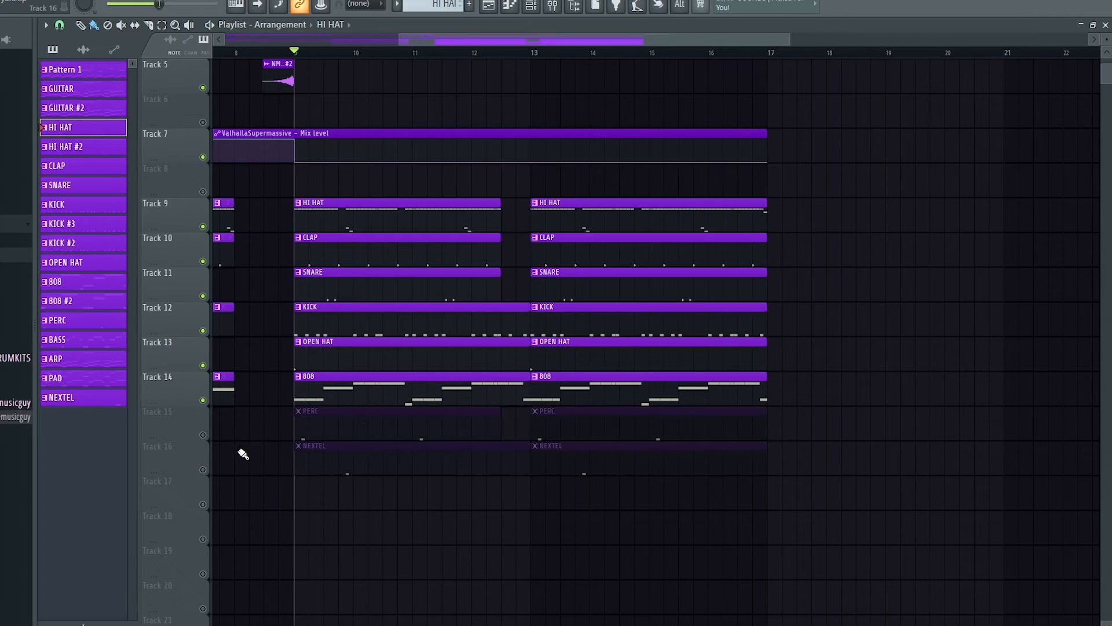
Unmute Track 15, play the PERC pattern on its own in the piano roll, and return to bar 9 in the playlist.
click(204, 435)
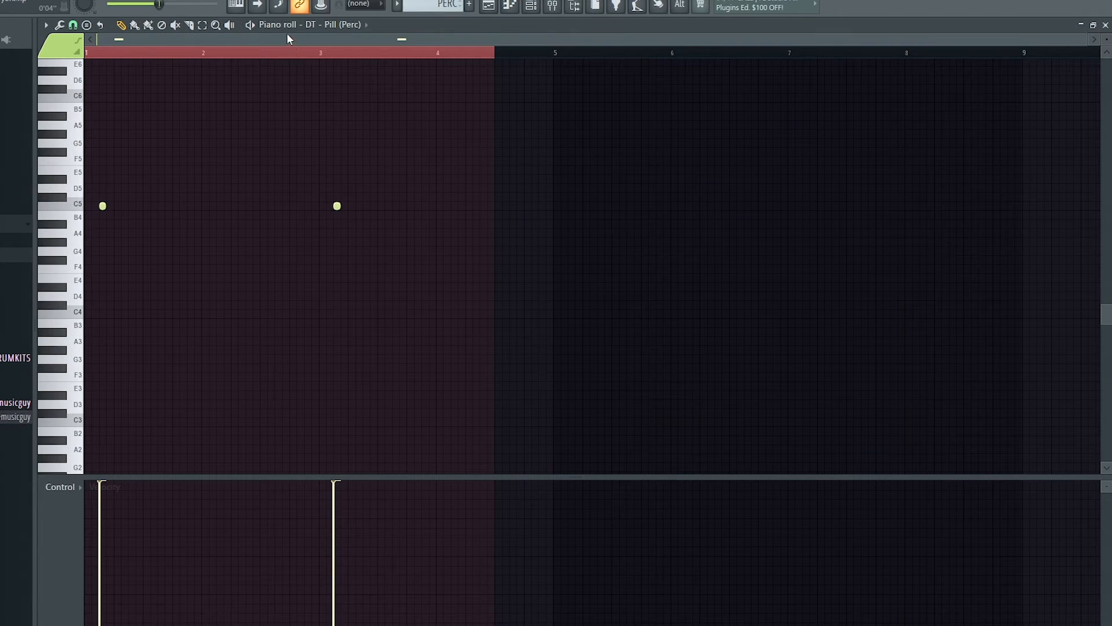
key(l)
key(space)
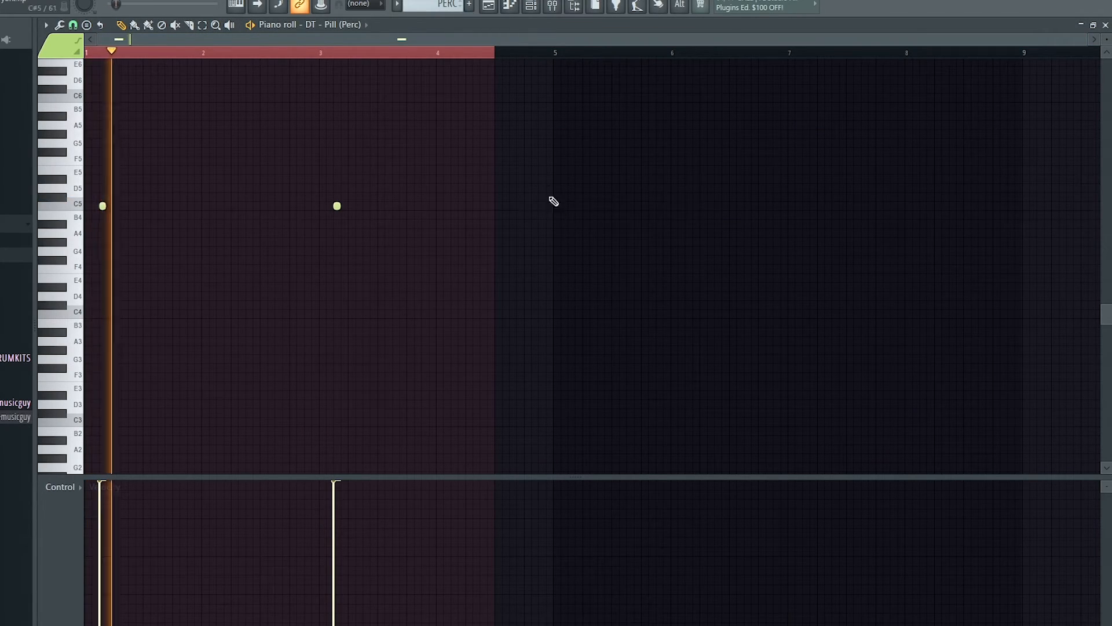
key(space)
click(490, 6)
click(294, 51)
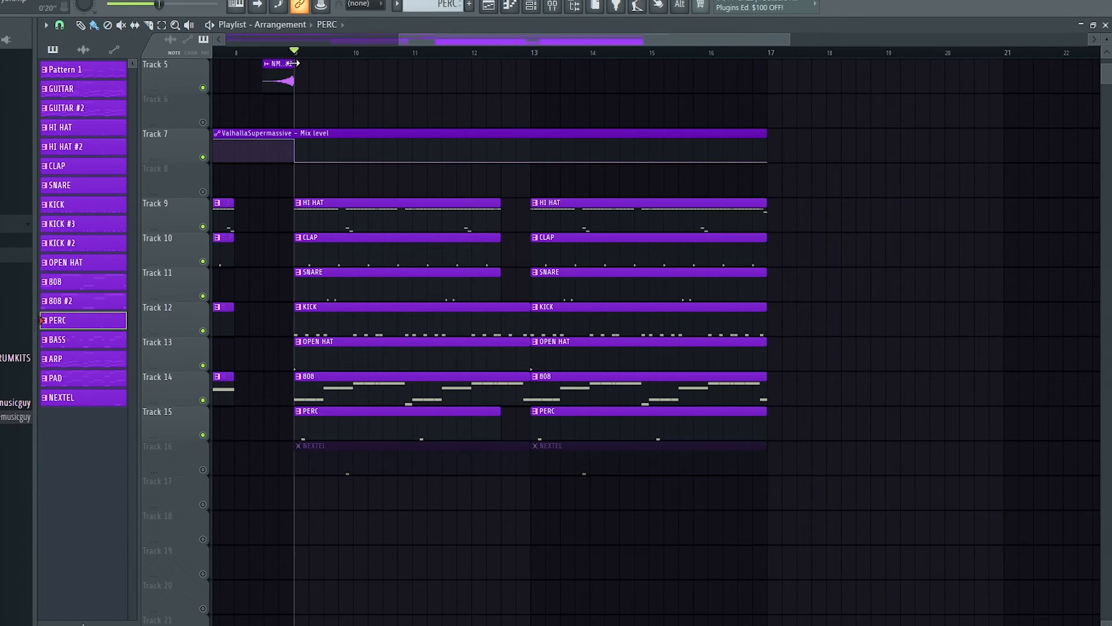
Unmute Track 16 with the NEXTEL patterns, play from bar 9, and view the NEXTEL pattern's notes.
click(203, 469)
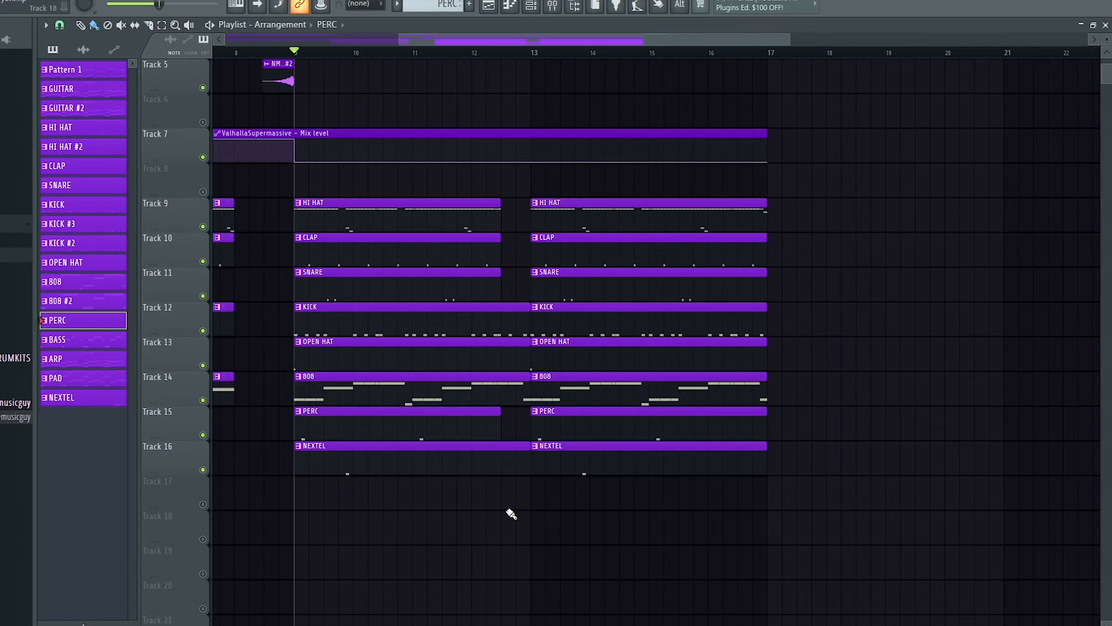
key(space)
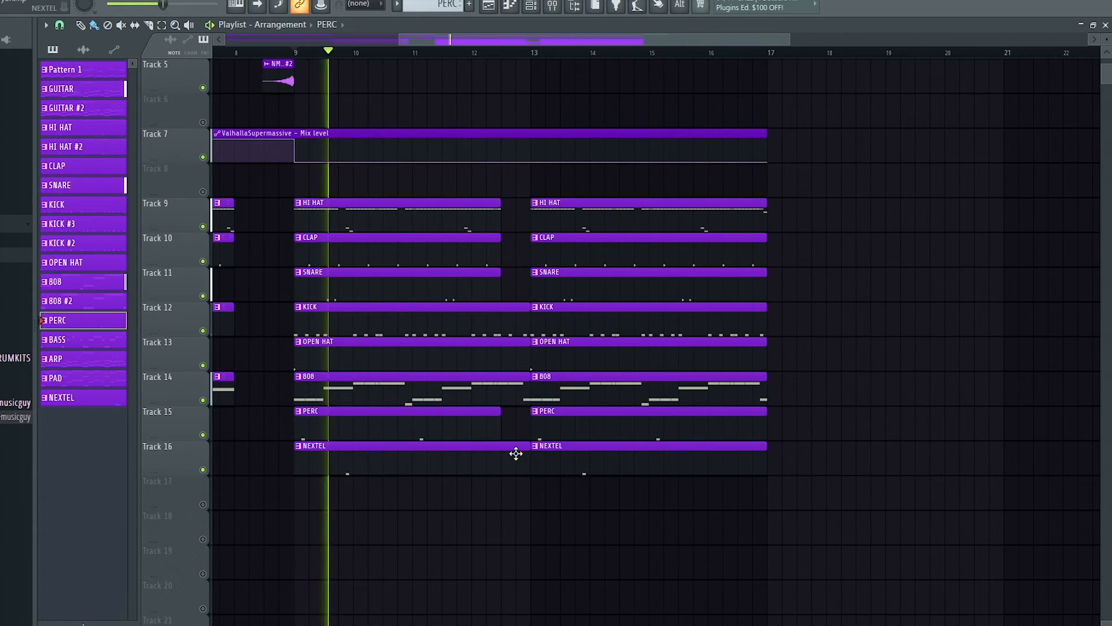
double_click(433, 458)
drag(539, 41, 296, 43)
key(F5)
Look over the full arrangement, comparing the drum patterns and their breaks around bars 9 and 13.
scroll(629, 271, down, 3)
scroll(576, 264, up, 4)
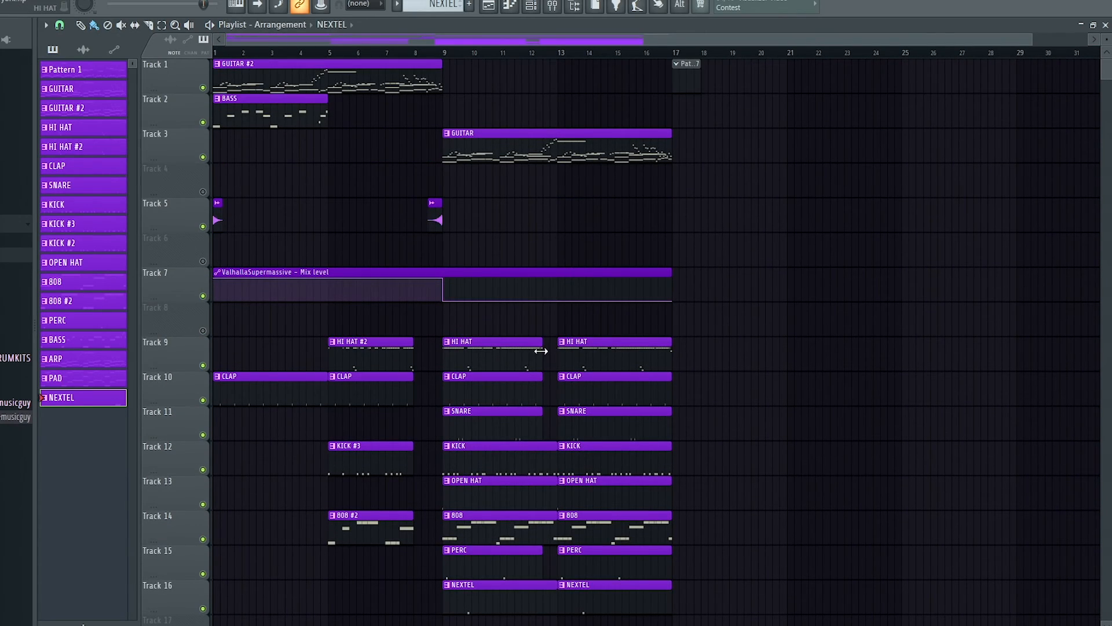
scroll(566, 341, up, 2)
drag(566, 346, 572, 431)
drag(360, 353, 377, 506)
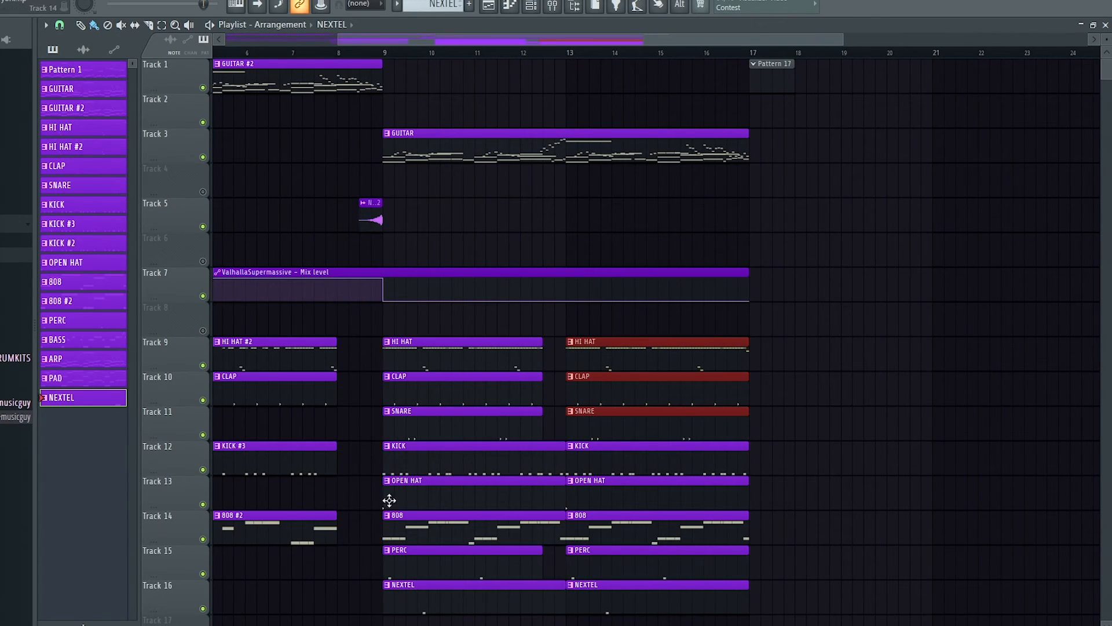
drag(640, 319, 630, 461)
drag(621, 374, 629, 539)
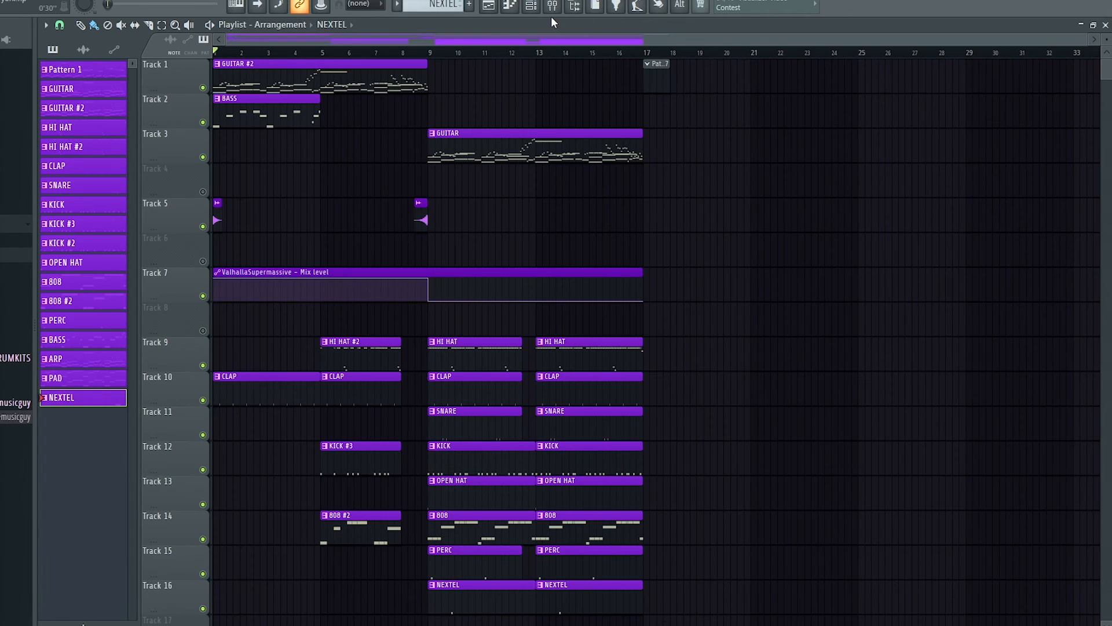
Check the effect slots of the drum, percussion and Omnisphere tracks in the mixer, ending on the hi-hat track.
click(552, 6)
click(374, 139)
click(458, 162)
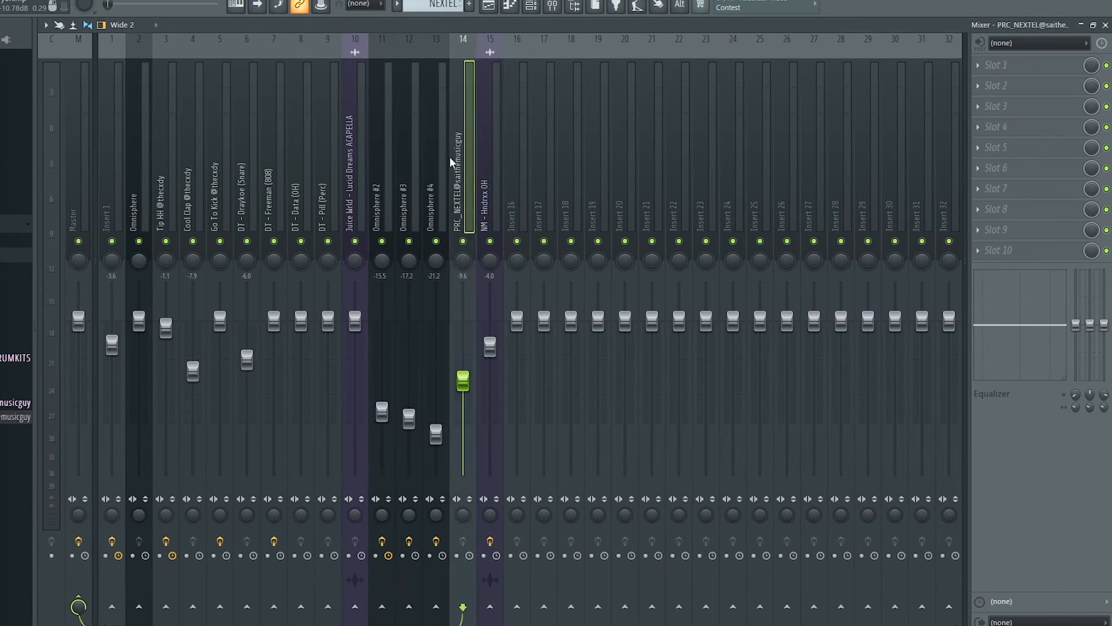
click(409, 168)
click(249, 185)
click(199, 197)
click(238, 203)
click(296, 184)
click(165, 184)
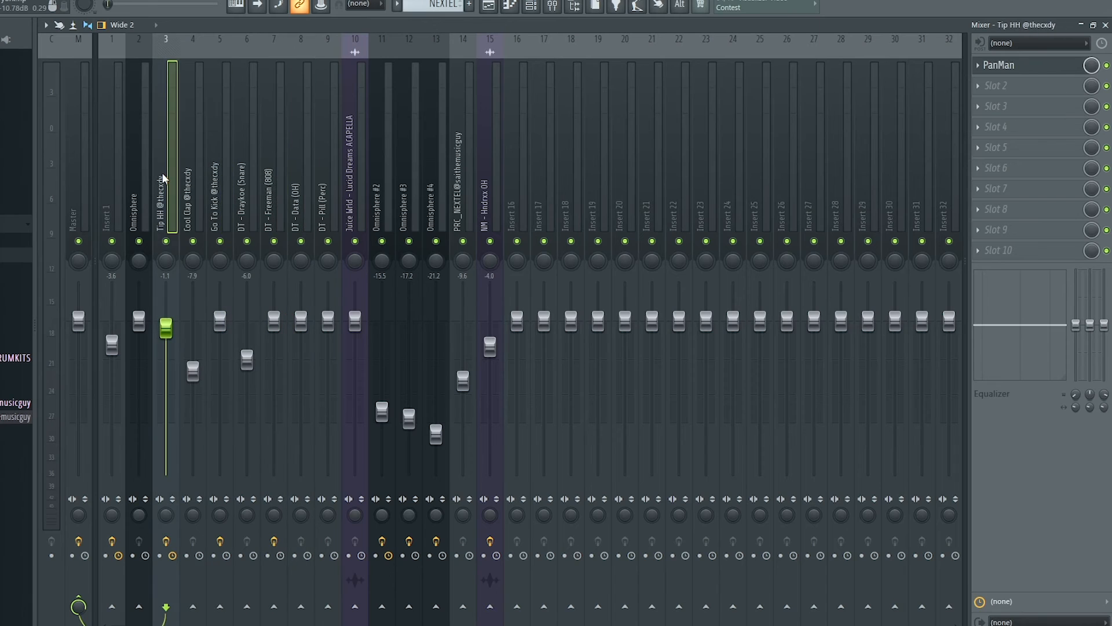
Return to the playlist, open the GUITAR #2 pattern, and go back to the full arrangement.
key(F5)
double_click(320, 74)
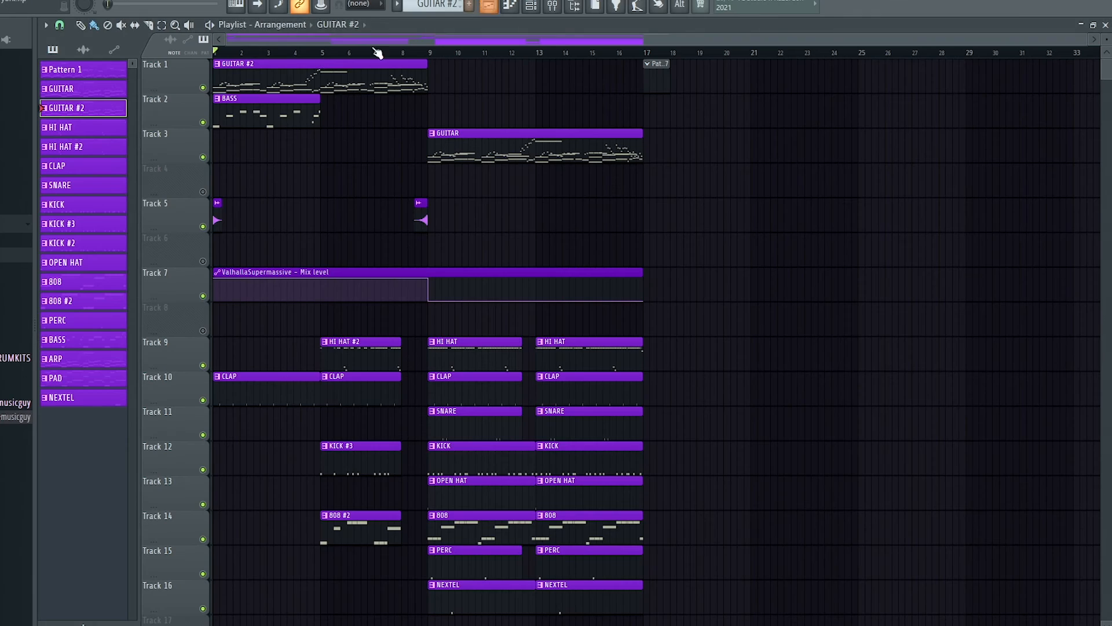
click(488, 6)
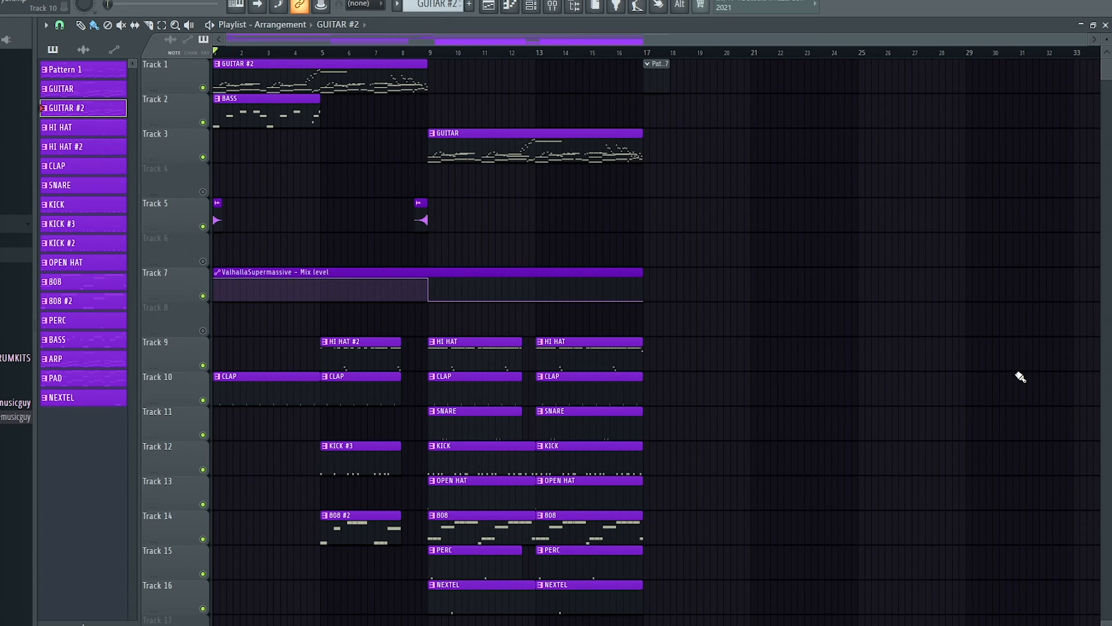